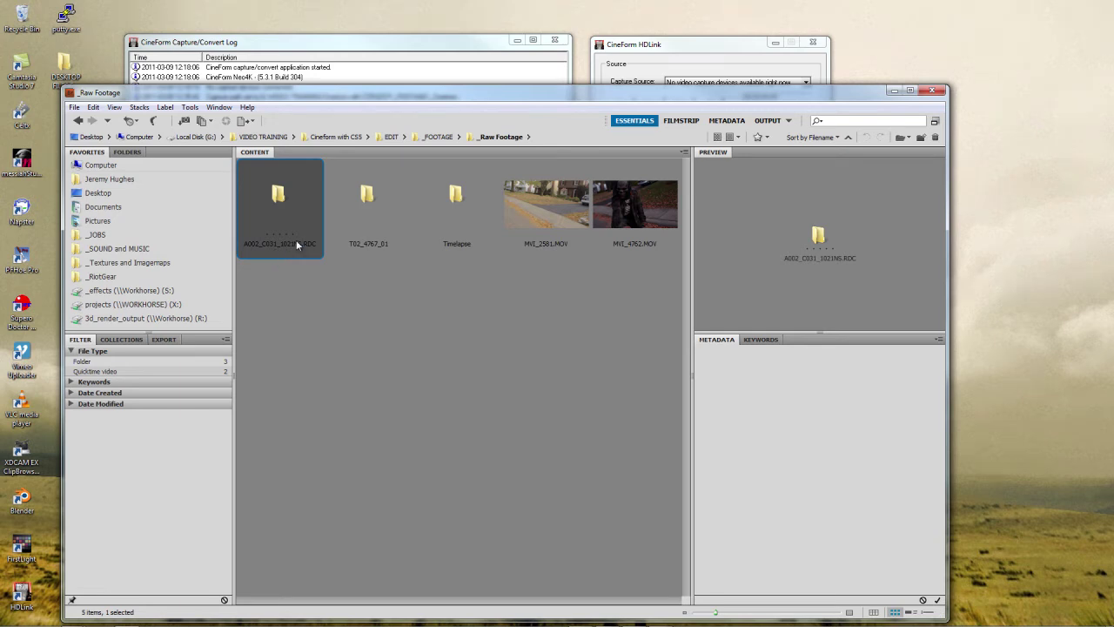
Examine the R3D clip and its proxy MOV files in the A002_C031_1021NS.RDC folder, and return to _Raw Footage.
double_click(278, 196)
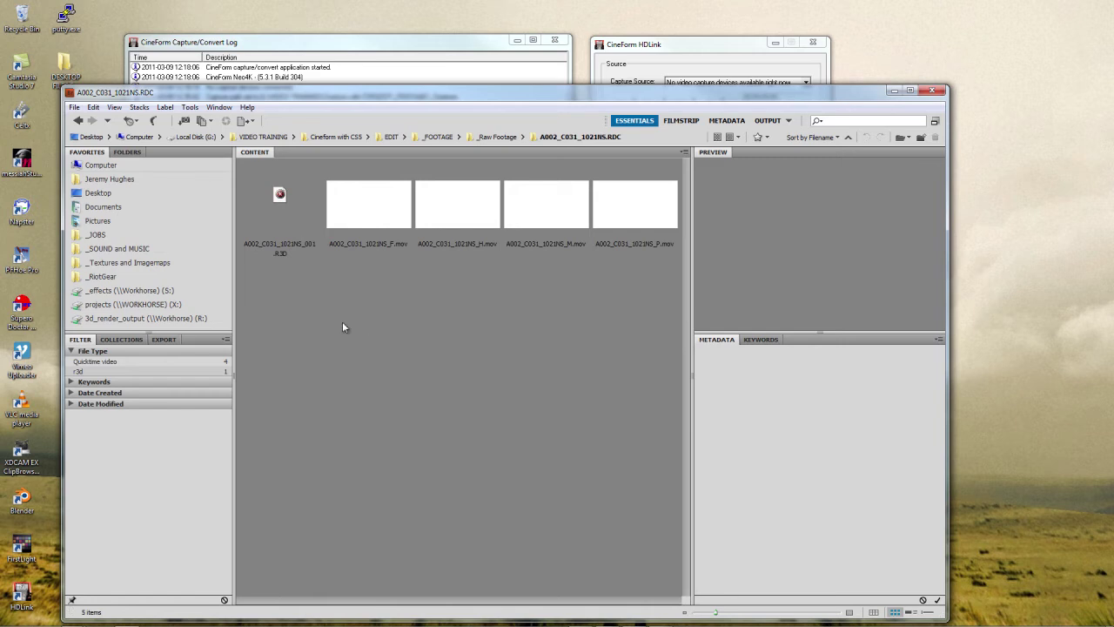
left_click(285, 203)
left_click(379, 228)
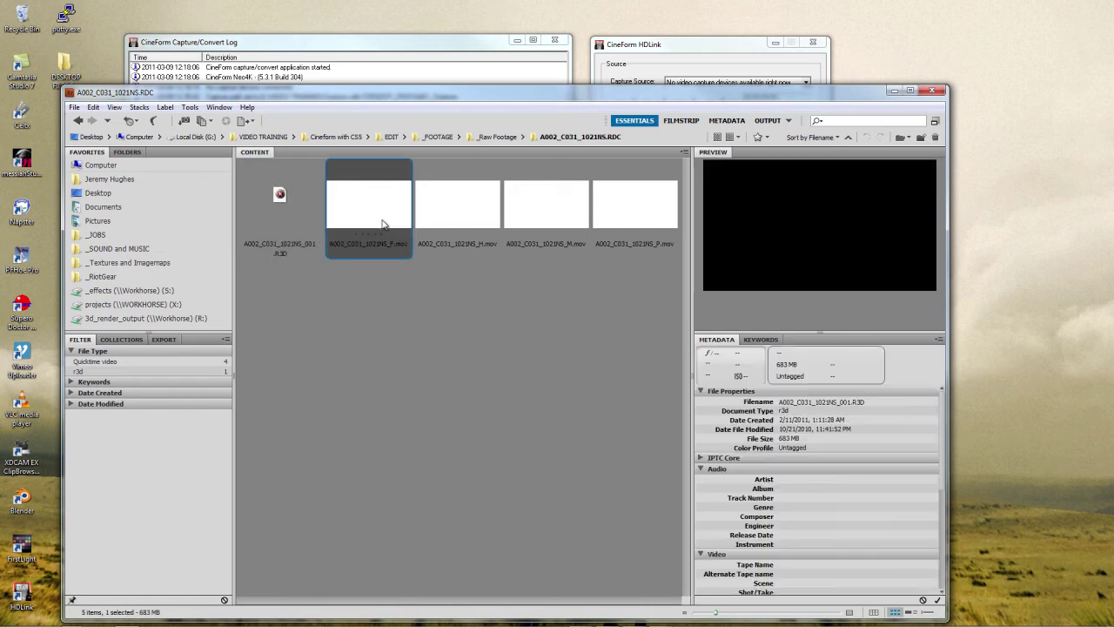
left_click(283, 220)
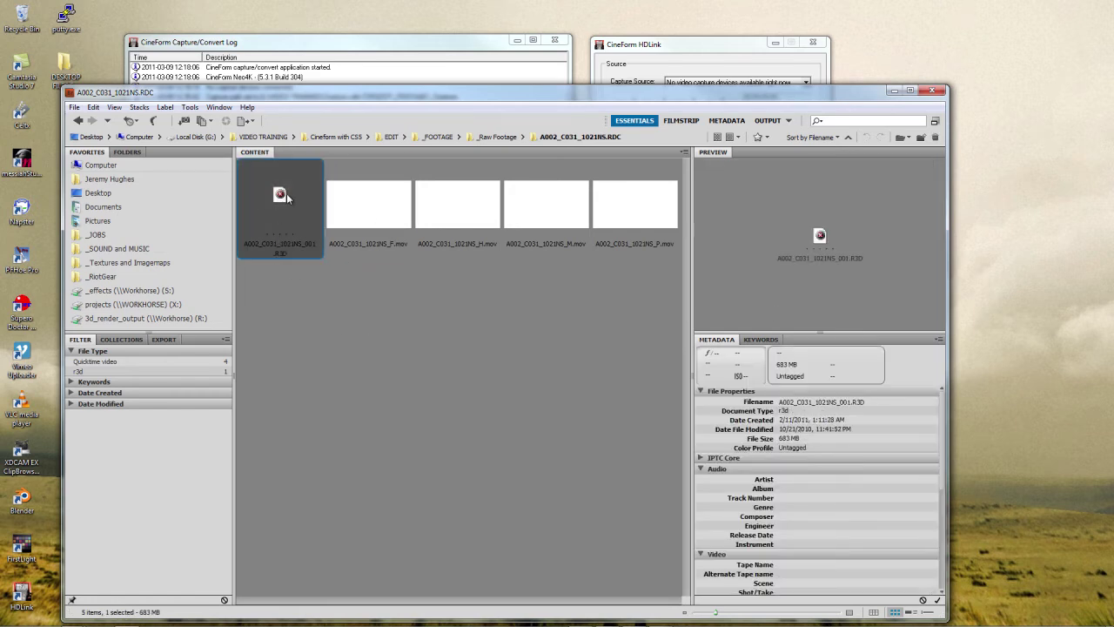
left_click(361, 233)
left_click(461, 232)
left_click(540, 228)
left_click(609, 229)
left_click(548, 229)
left_click(457, 226)
left_click(380, 224)
key("Left")
left_click(503, 139)
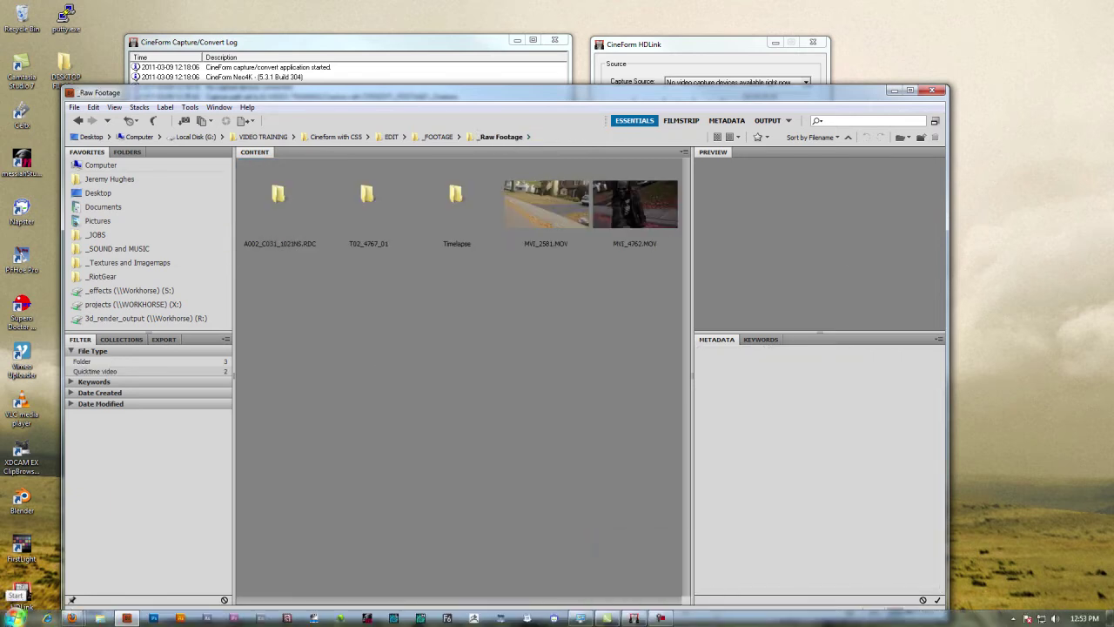
Launch CineForm's "R2CF -- Batch to 1K Express files" script and move its path prompt clear of the footage window.
left_click(16, 618)
left_click(48, 568)
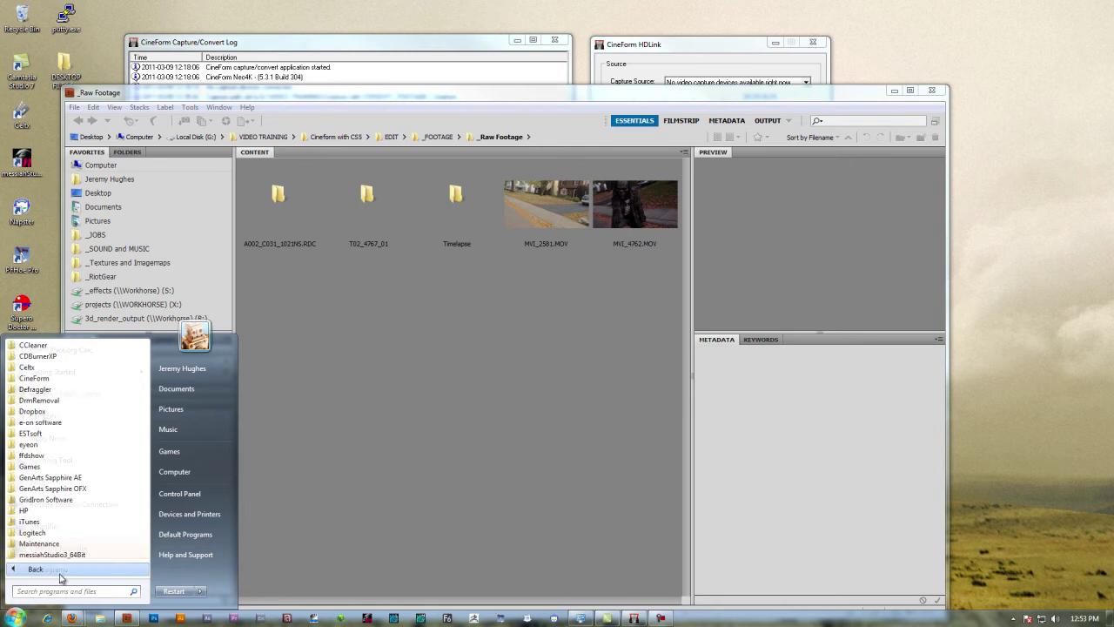
scroll(93, 462, "up", 1)
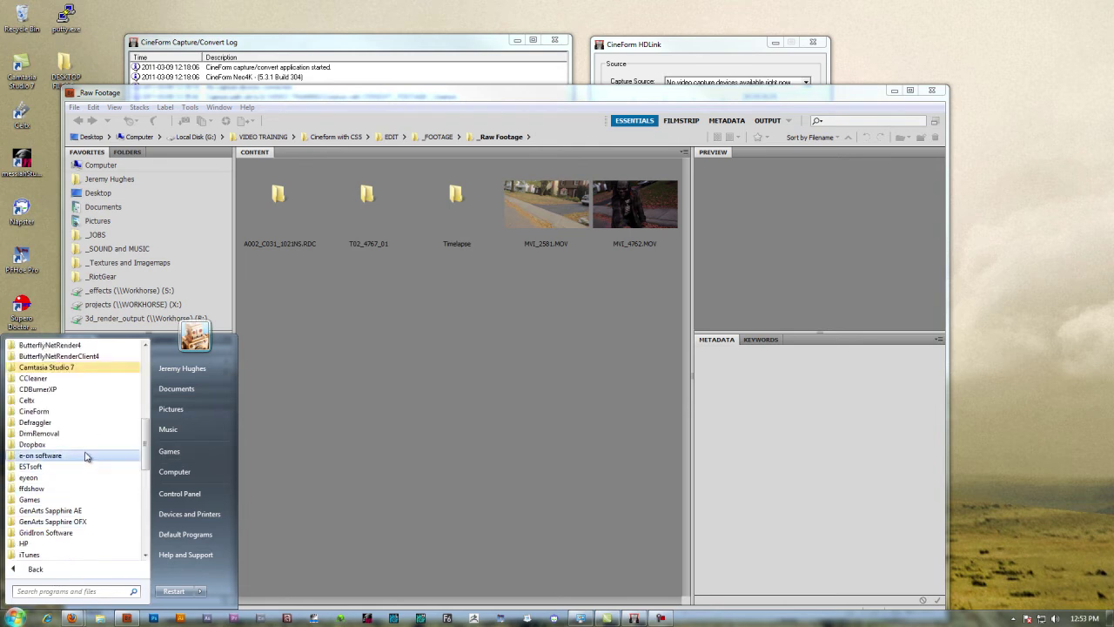
left_click(73, 417)
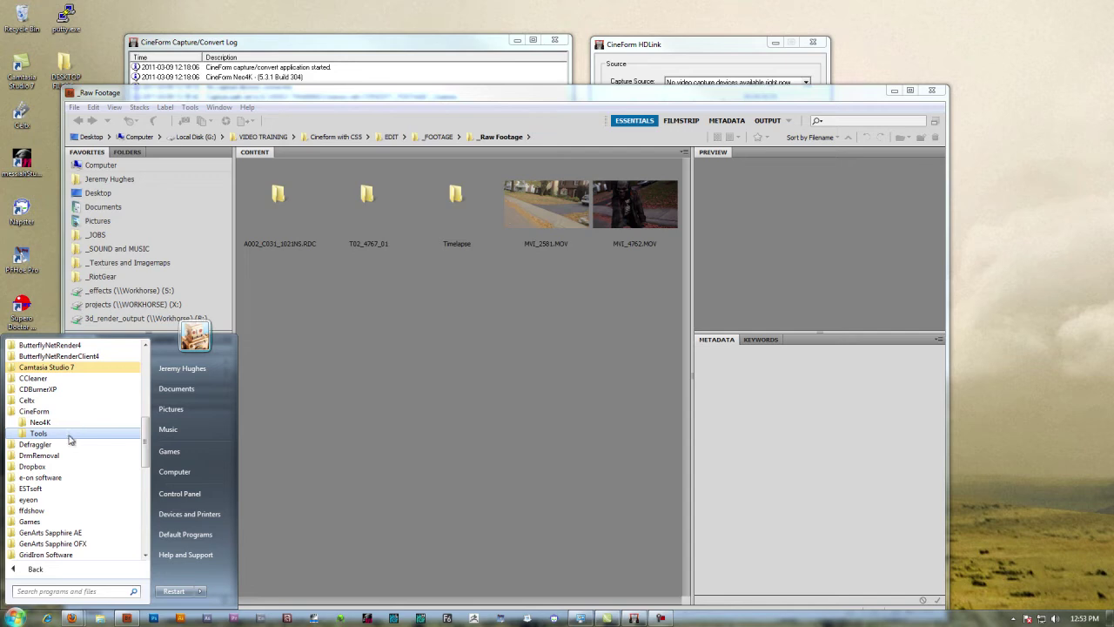
left_click(64, 433)
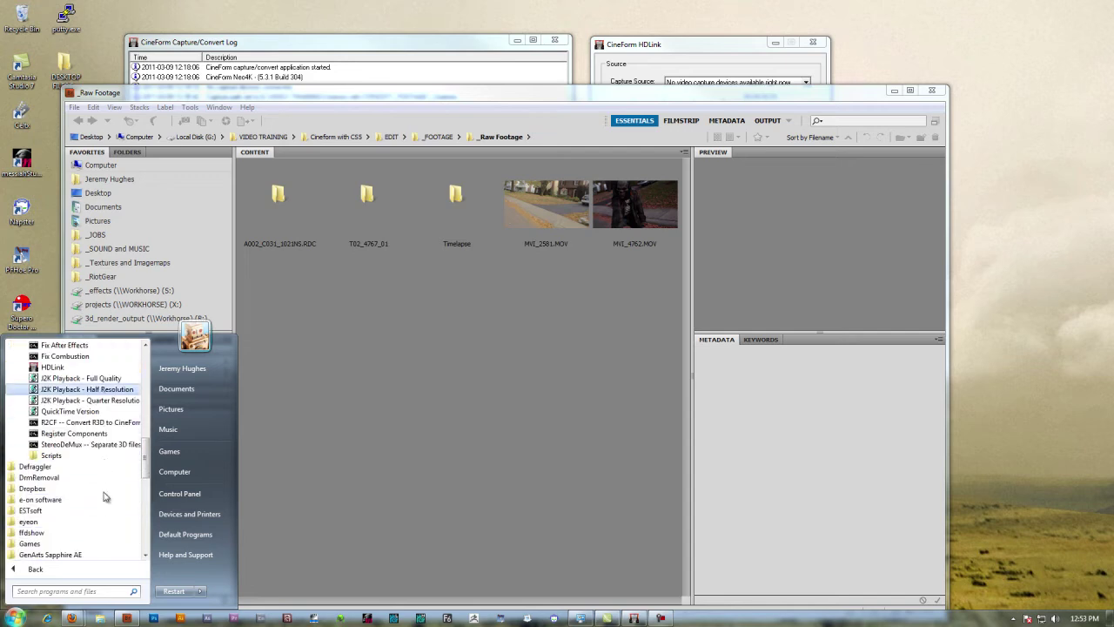
left_click(54, 456)
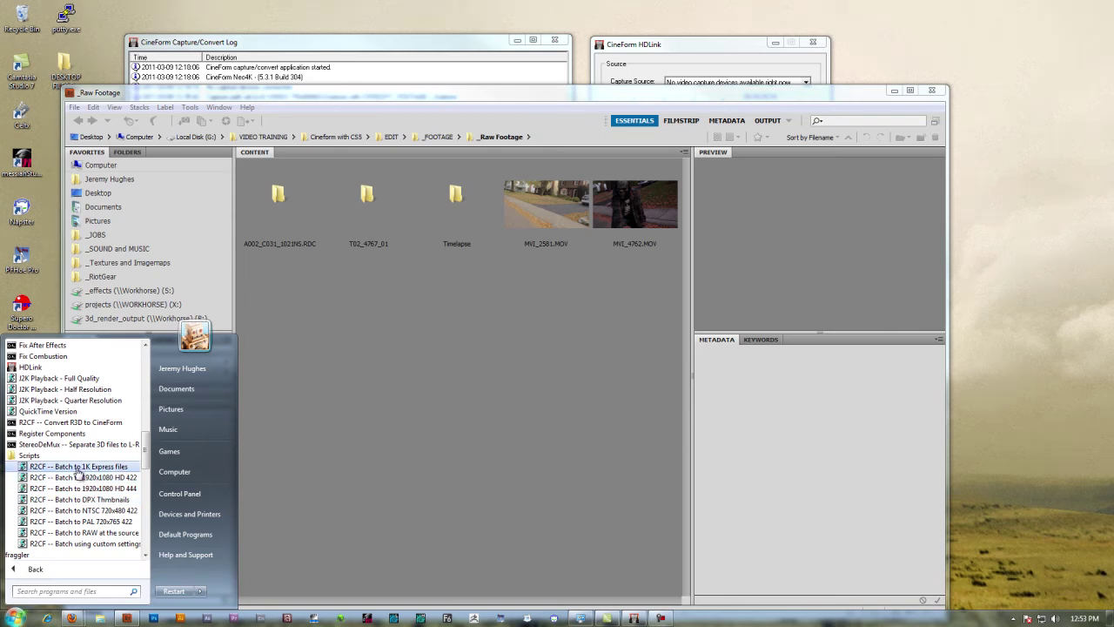
left_click(77, 470)
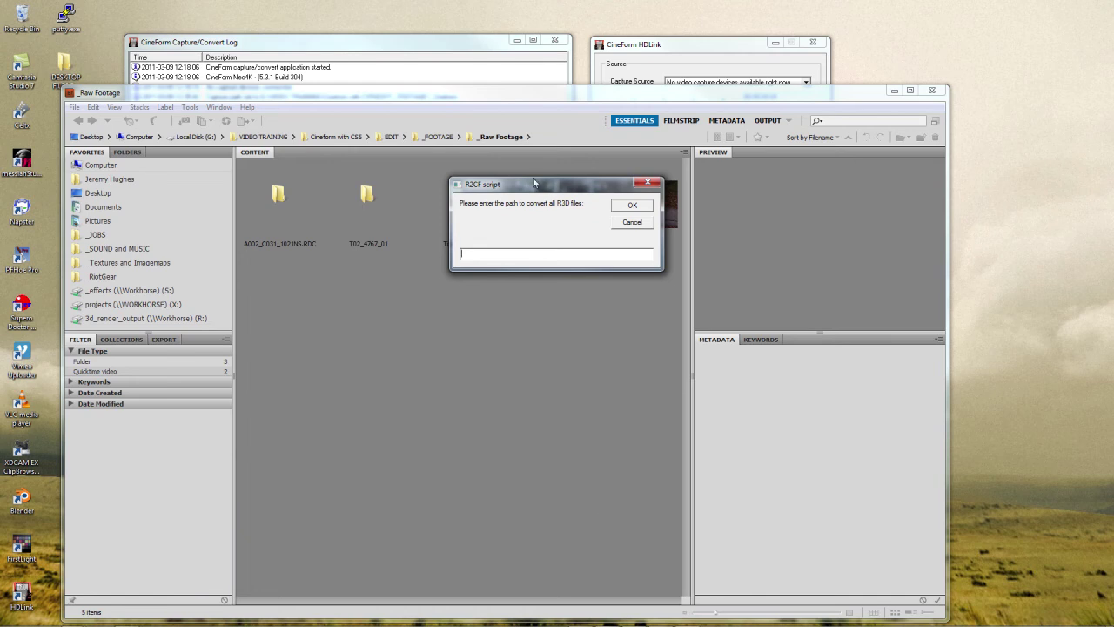
left_click_drag(540, 191, 880, 25)
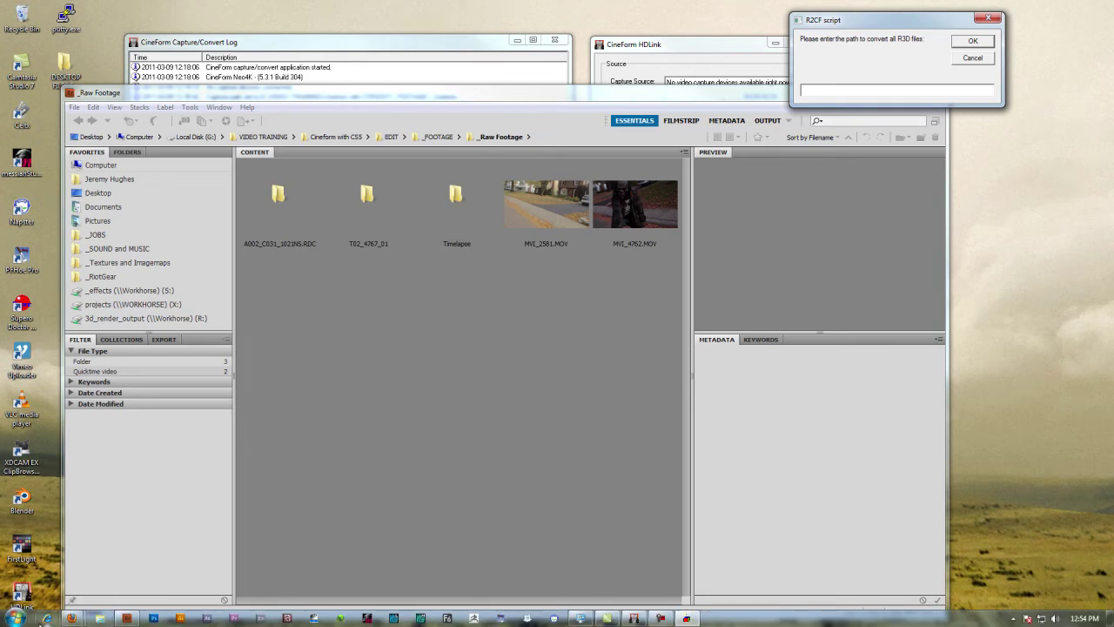
Open CineForm's "R2CF -- Convert R3D to CineForm" command-line tool and place its window beside the footage to view the usage notes.
left_click(14, 618)
left_click(82, 570)
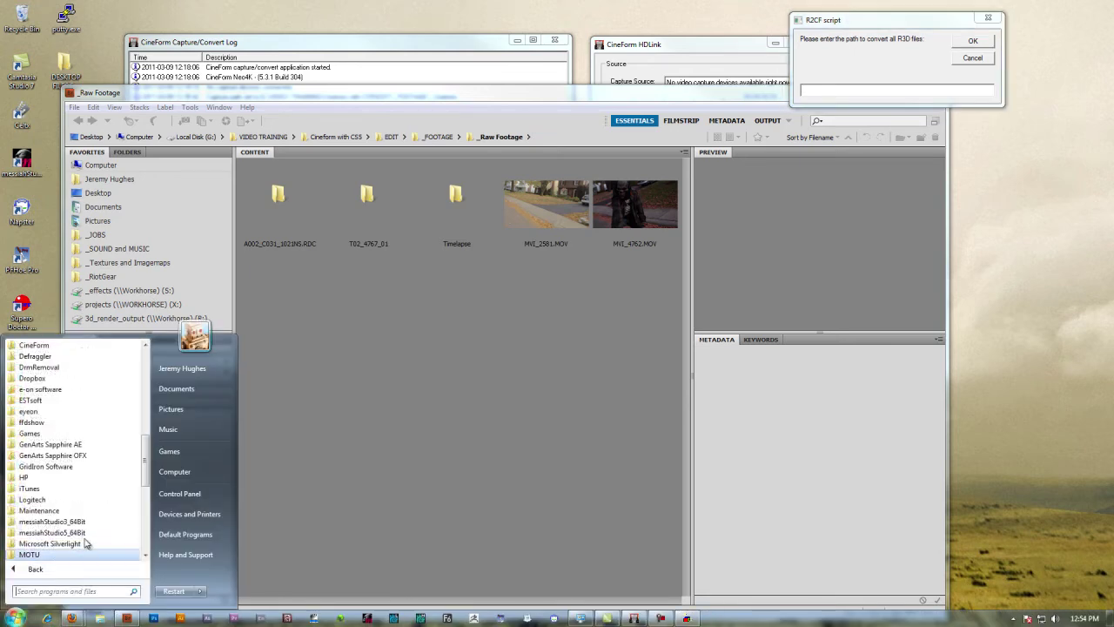
left_click(87, 544)
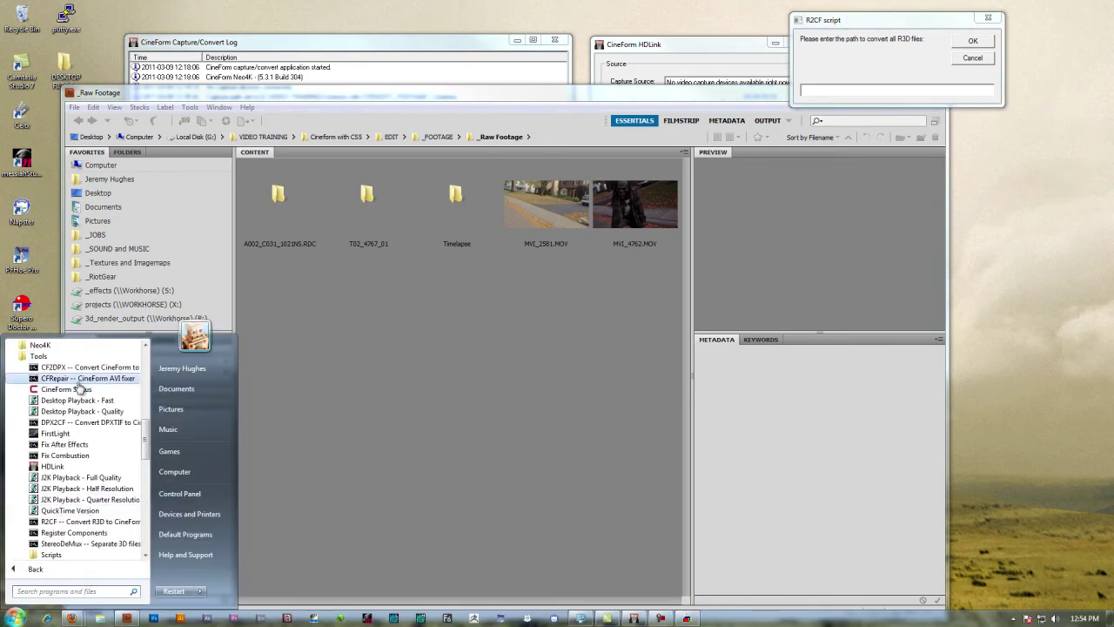
left_click(98, 525)
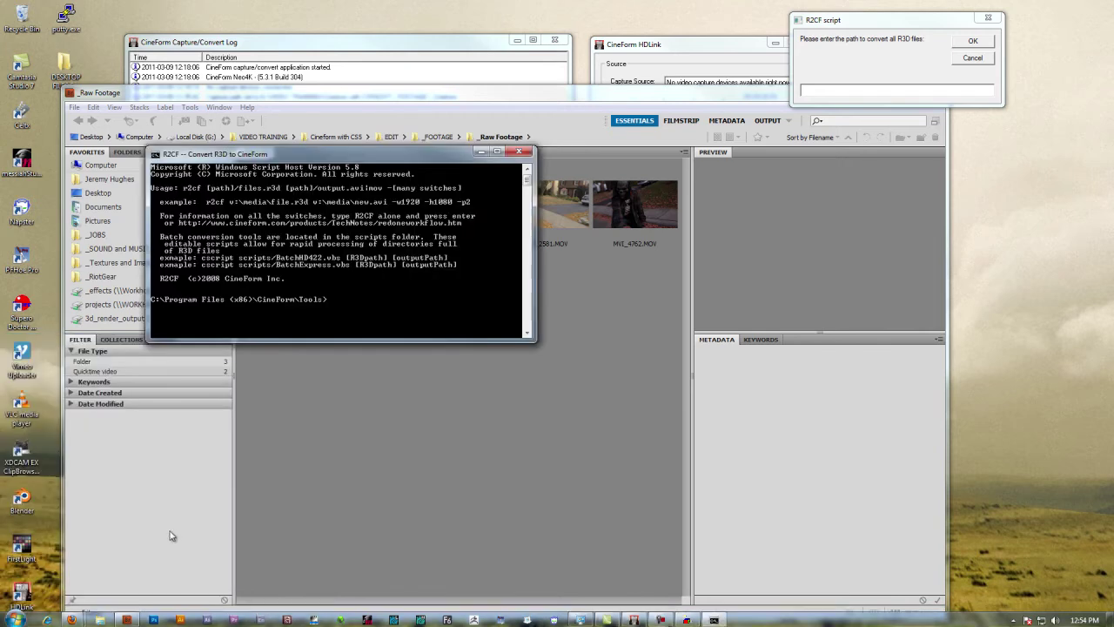
left_click_drag(351, 154, 823, 263)
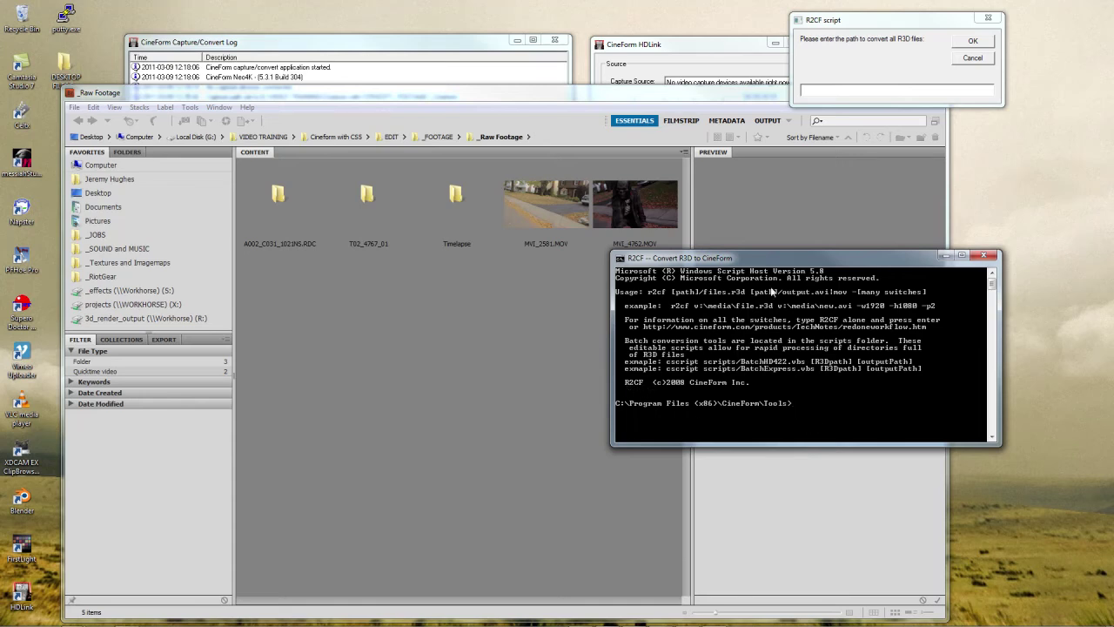
left_click_drag(747, 259, 768, 294)
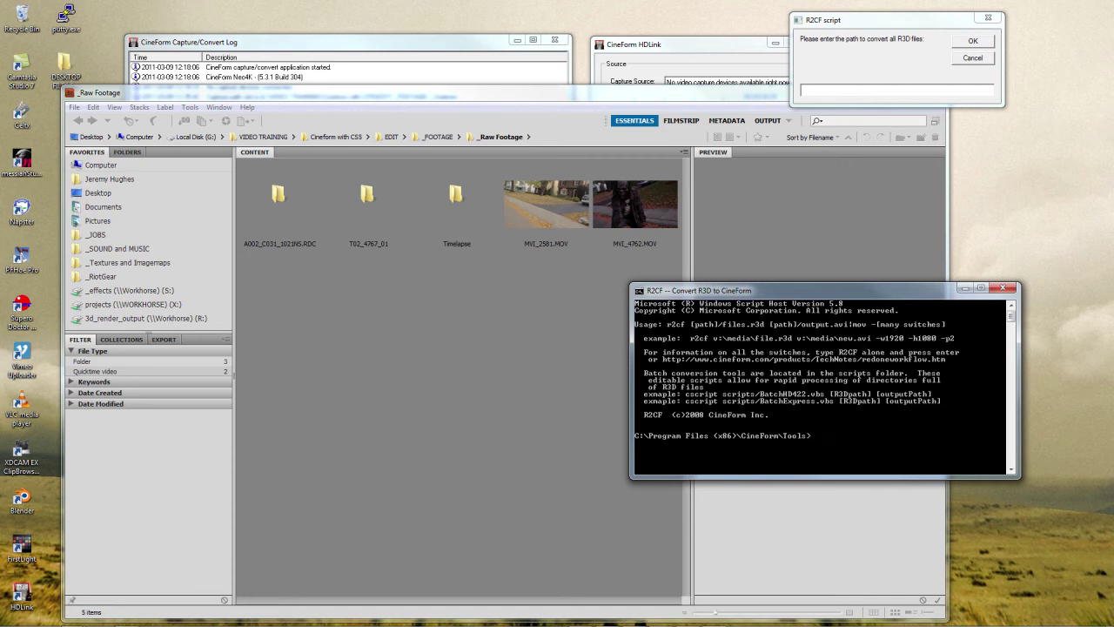
Bring the Firefox page on R2CF syntax into view, review the -pX and -qX switches, and move the browser away.
left_click_drag(1113, 109, 658, 40)
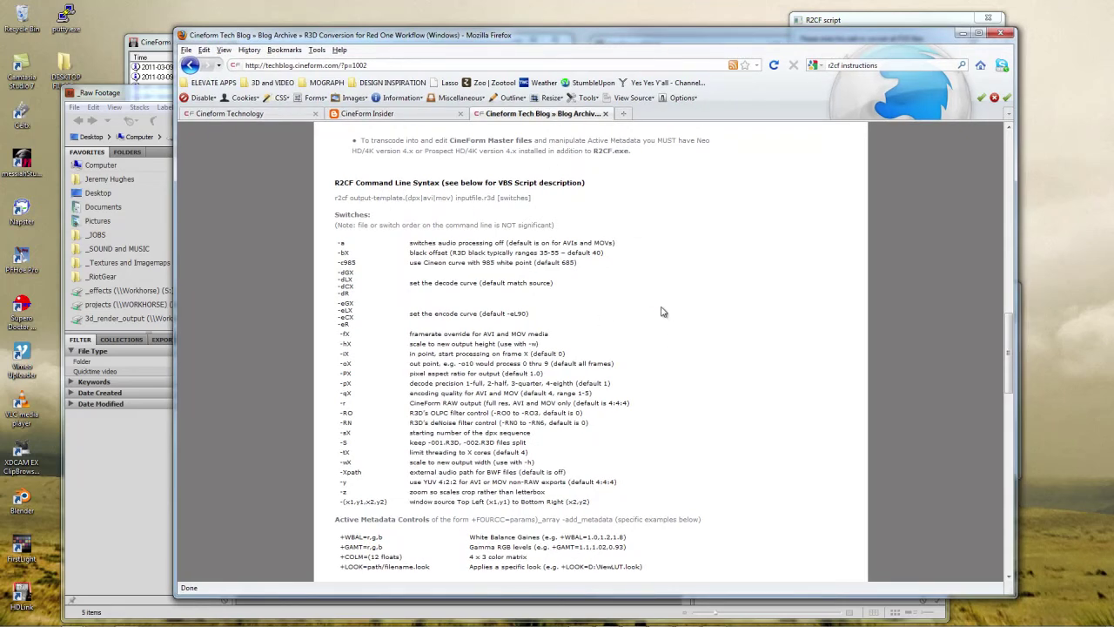
scroll(665, 313, "down", 2)
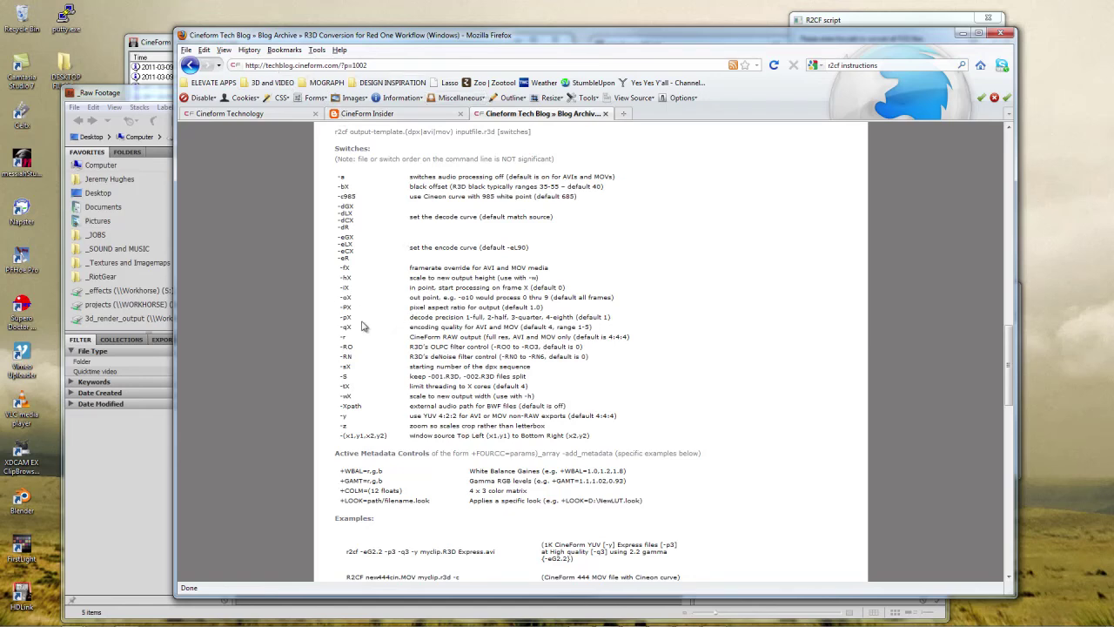
left_click_drag(338, 316, 618, 331)
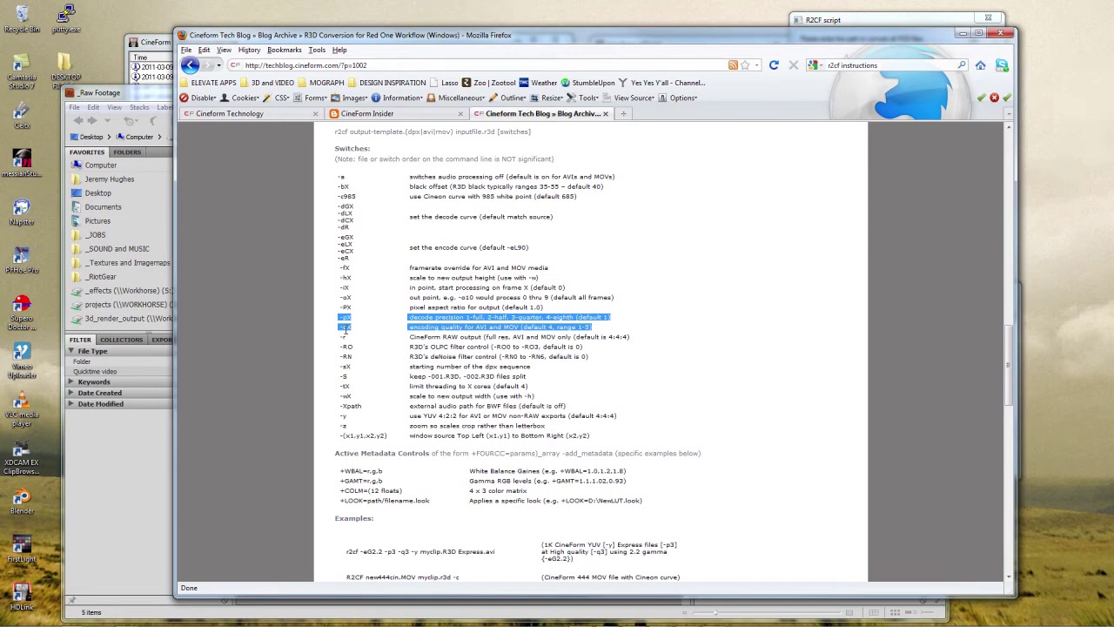
left_click(345, 328)
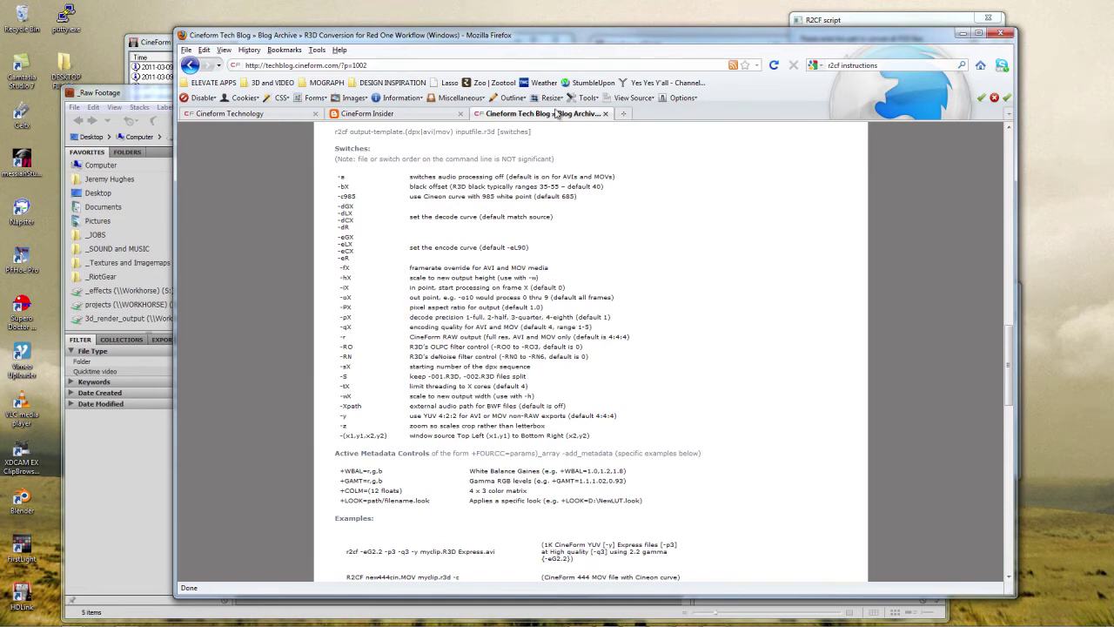
left_click_drag(445, 35, 1113, 65)
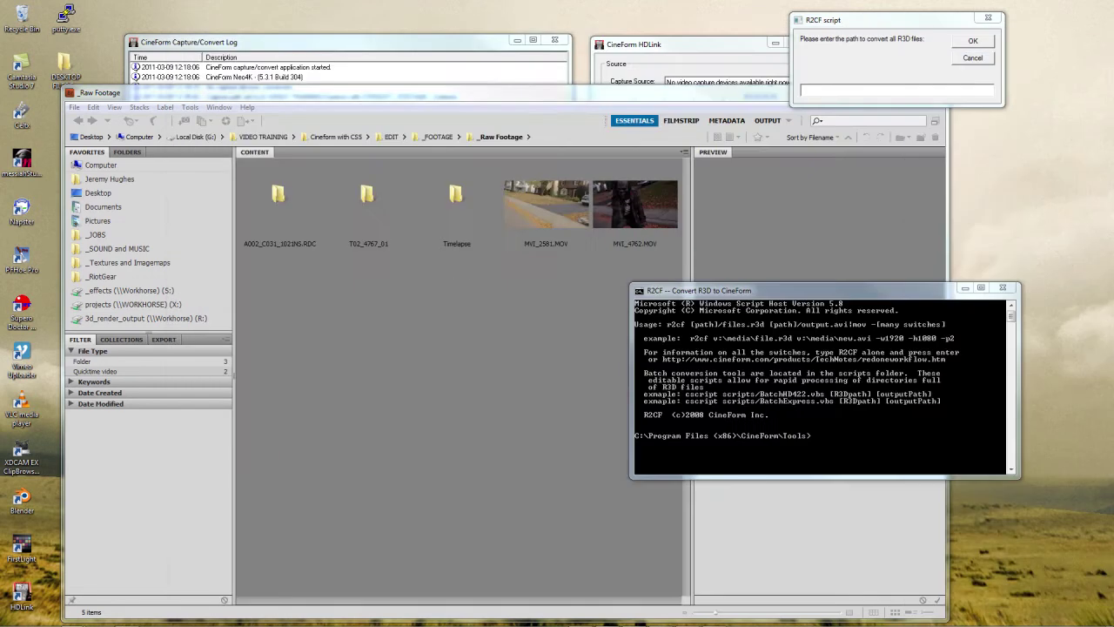
Close the "R2CF -- Convert R3D to CineForm" command-line window.
left_click(825, 295)
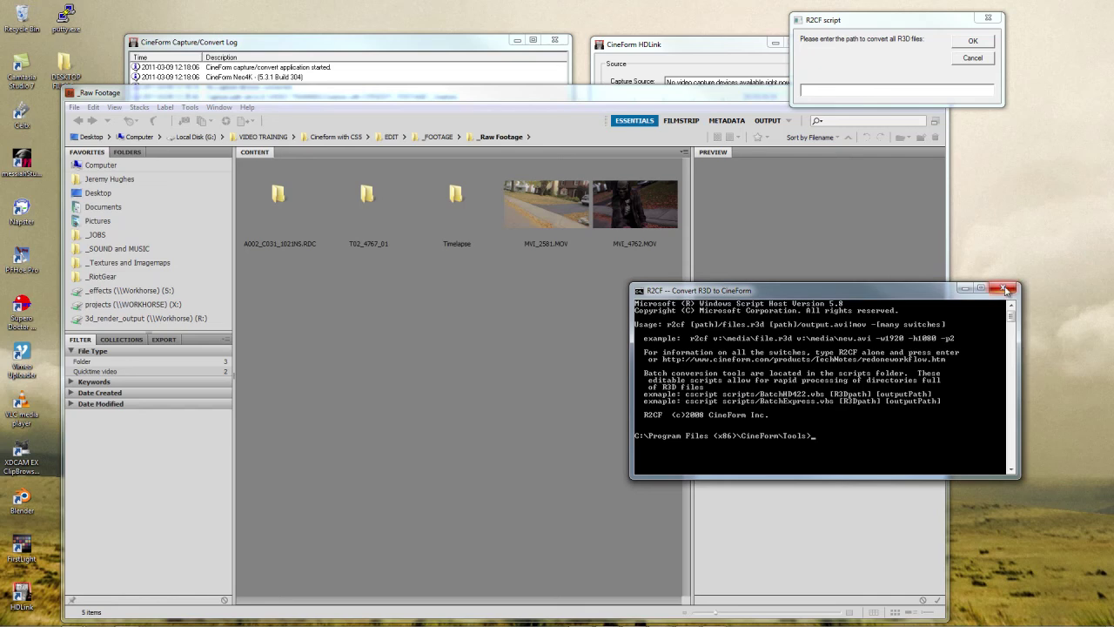
left_click_drag(741, 296, 771, 267)
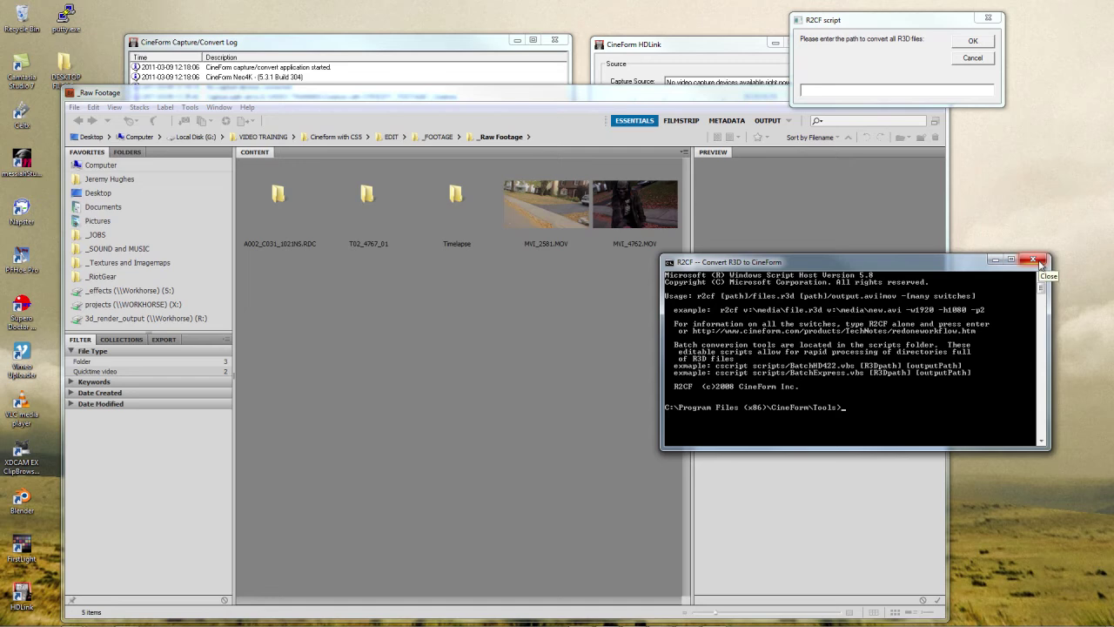
left_click(1040, 264)
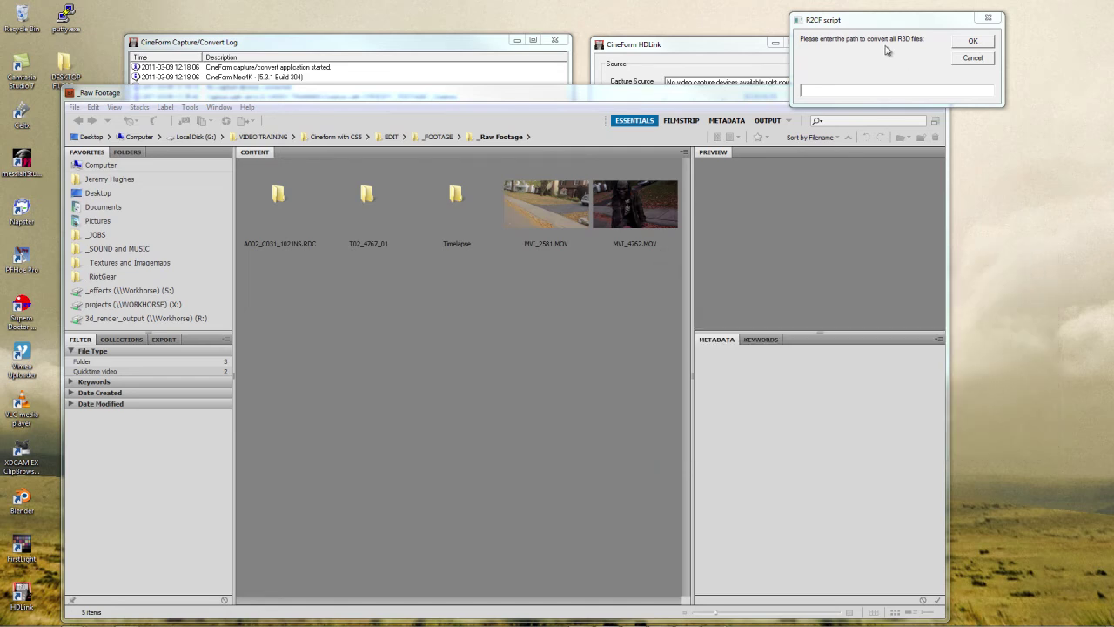
In Windows Explorer, open G:\VIDEO TRAINING\Cineform with CS5\EDIT\_FOOTAGE\_Raw Footage\A002_C031_1021NS.RDC, with the script prompt moved beside it.
left_click_drag(877, 27, 929, 223)
left_click(98, 617)
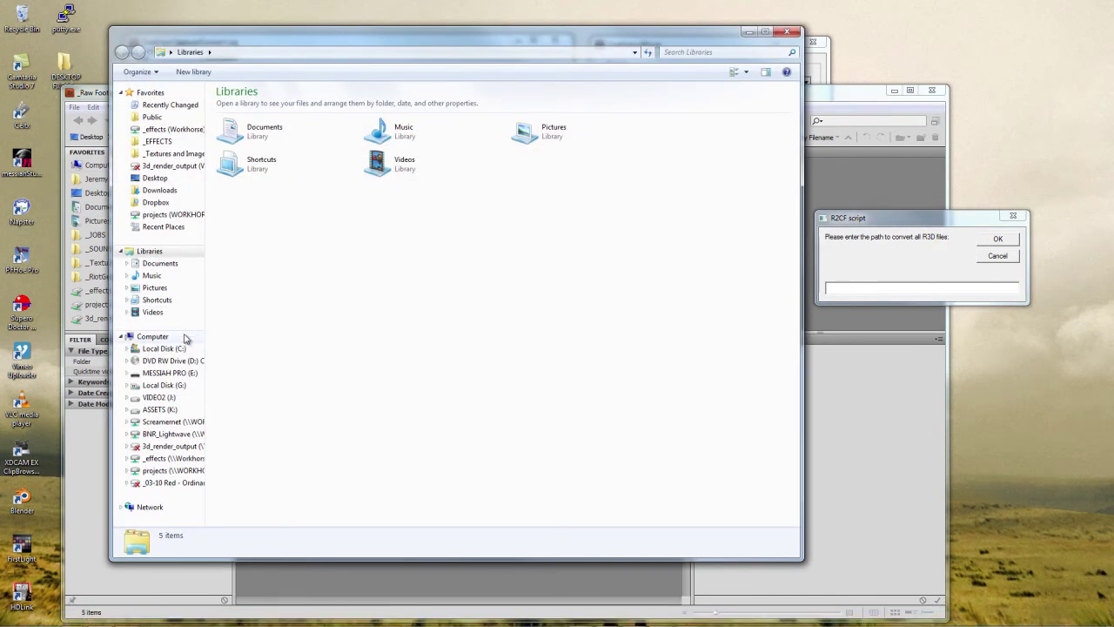
left_click(166, 385)
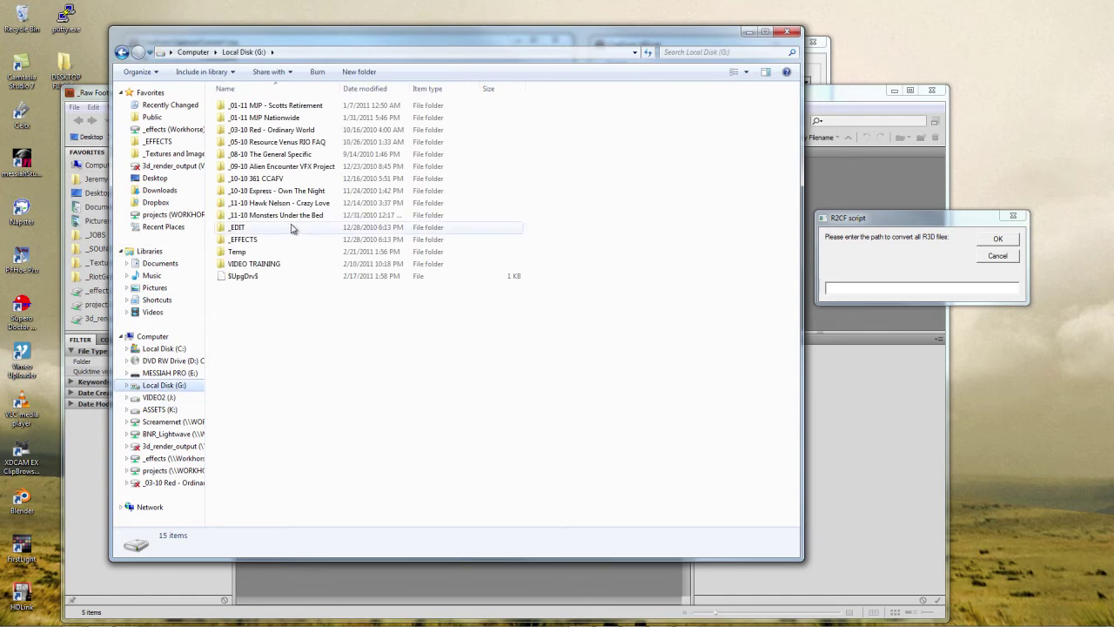
double_click(258, 263)
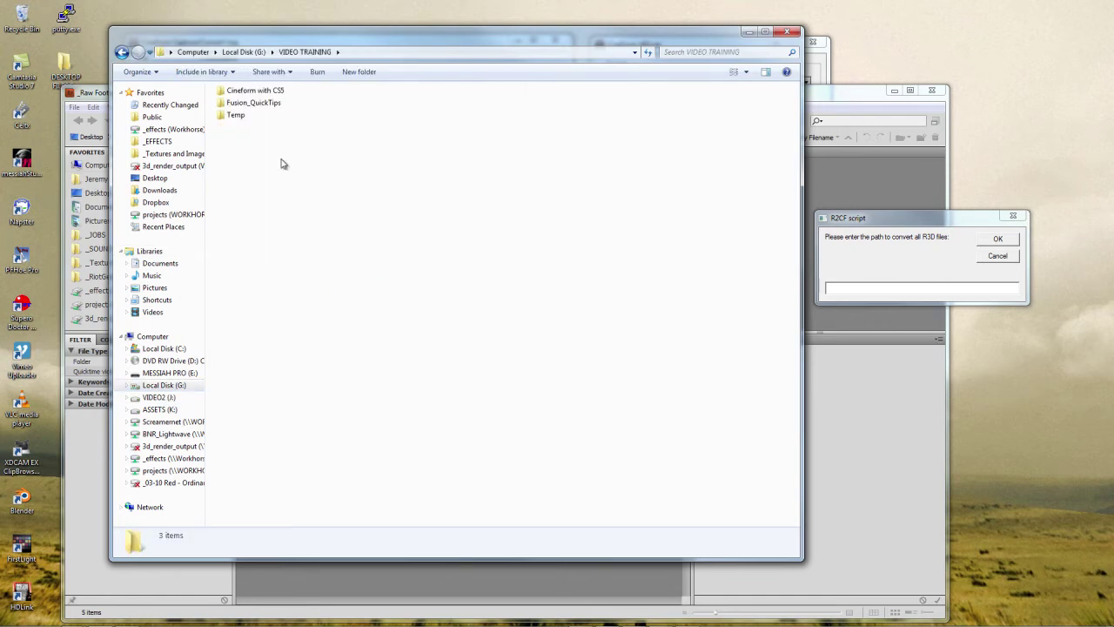
left_click(248, 93)
double_click(248, 93)
double_click(245, 92)
left_click(251, 93)
double_click(251, 93)
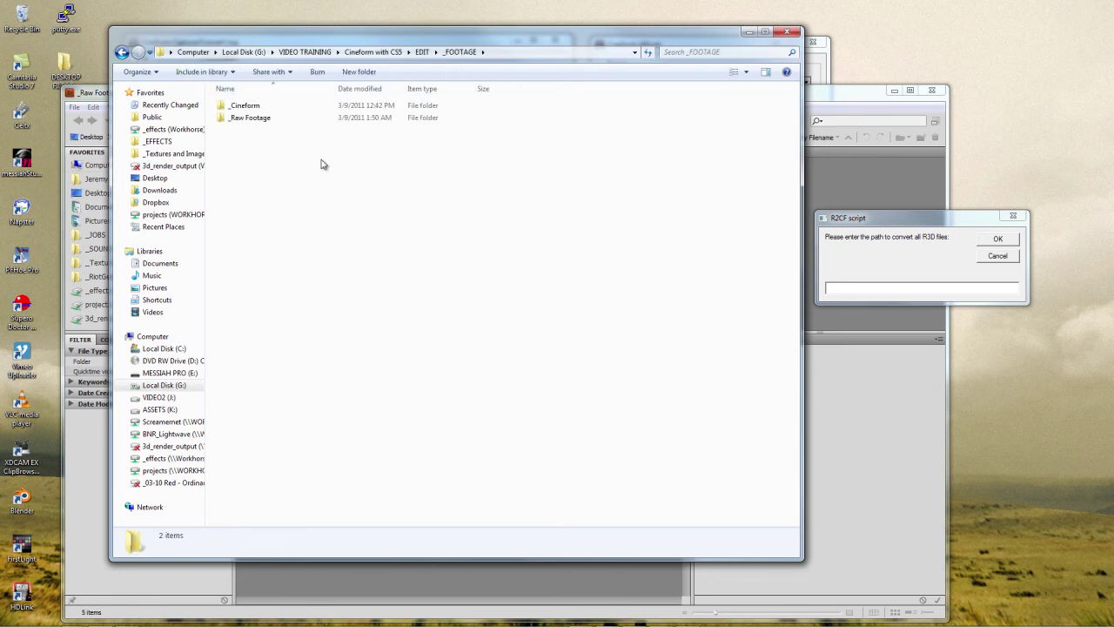
double_click(224, 120)
double_click(242, 130)
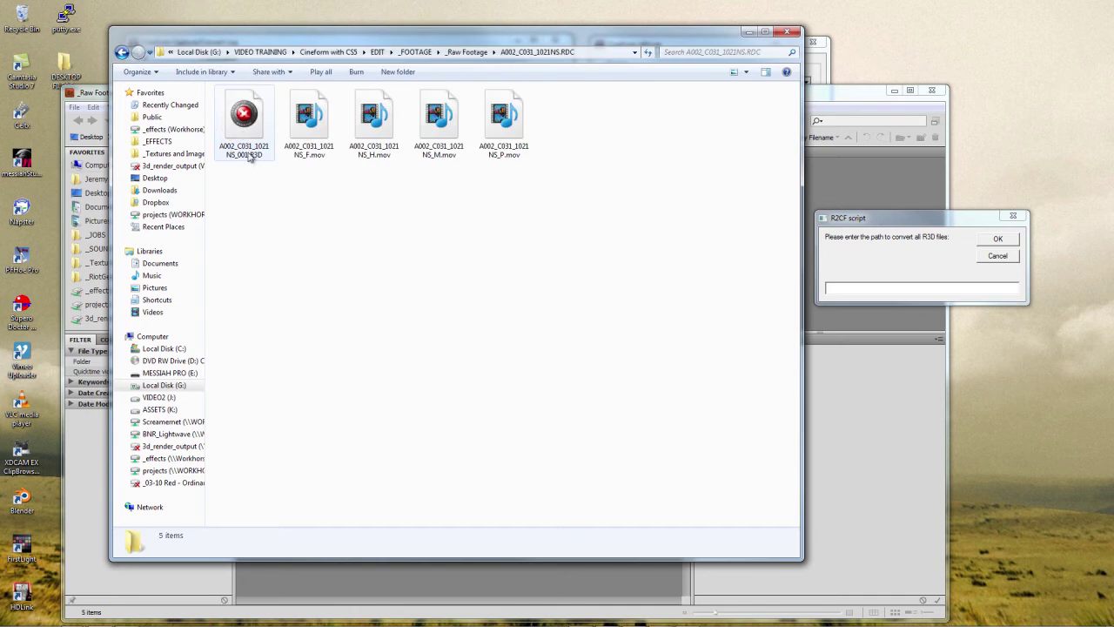
Copy the A002_C031_1021NS.RDC folder's full path into the R2CF script prompt as the R3D source path and confirm it.
left_click(588, 54)
key("ctrl+c")
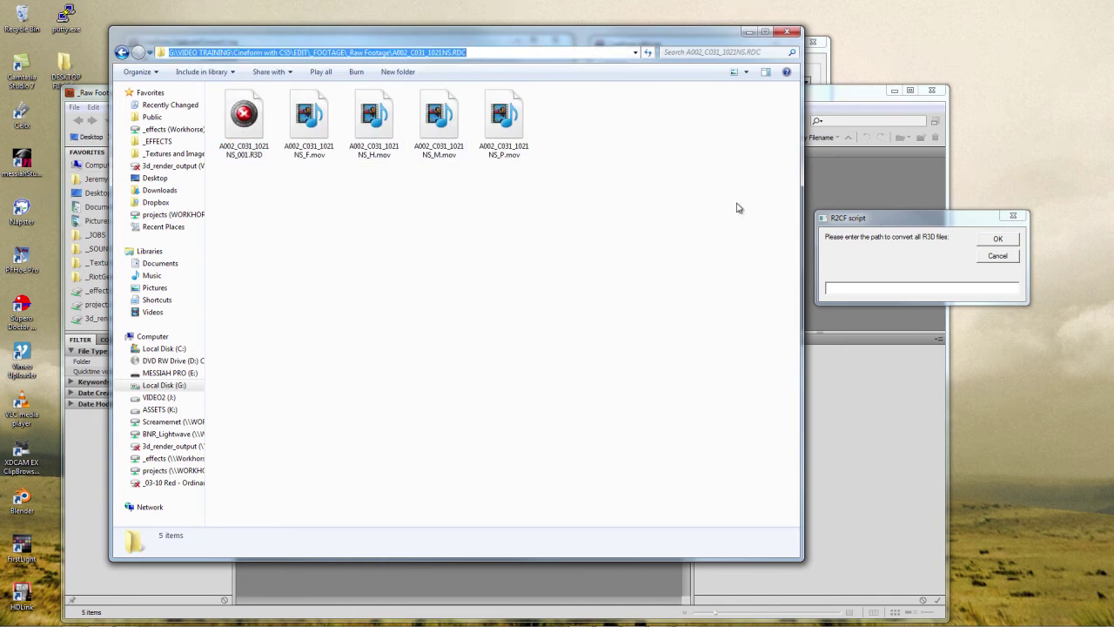
left_click(493, 52)
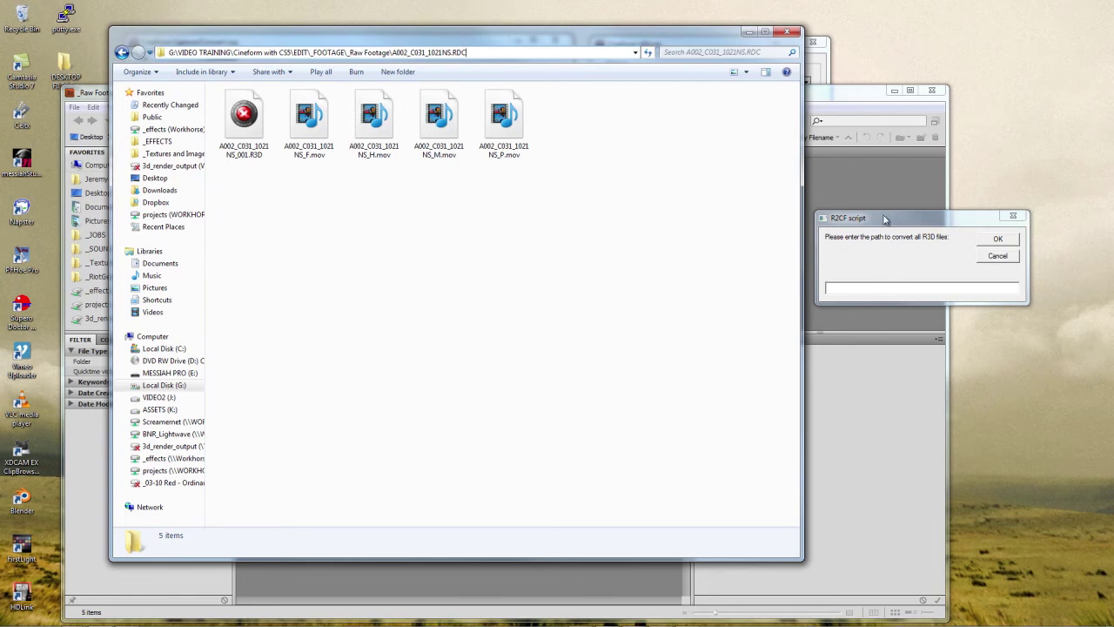
left_click(884, 218)
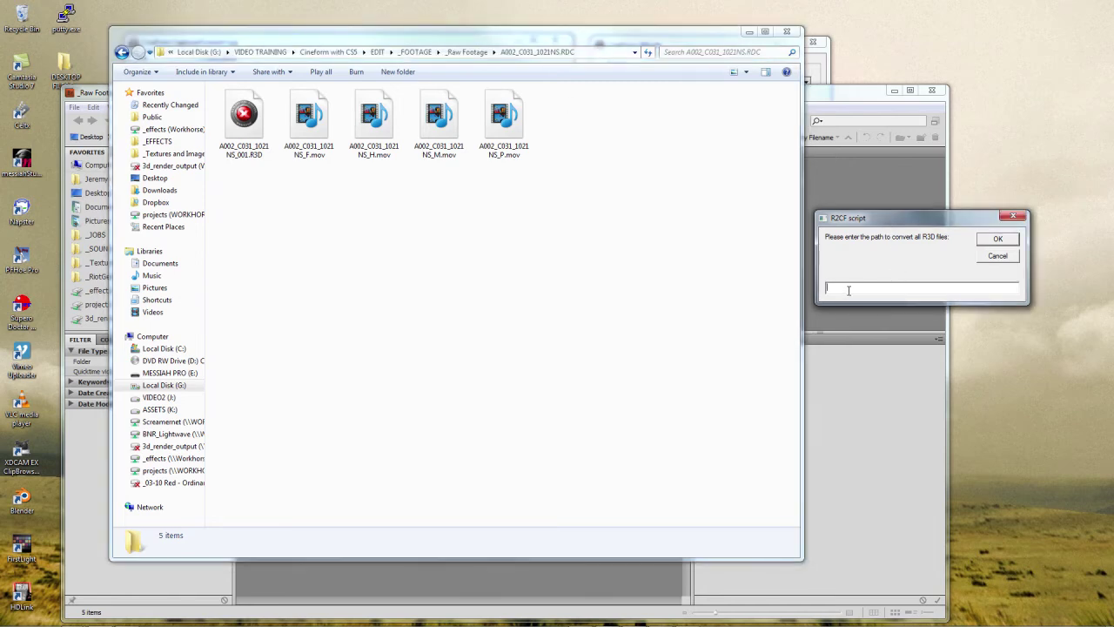
key("ctrl+v")
left_click_drag(831, 287, 767, 285)
left_click(853, 290)
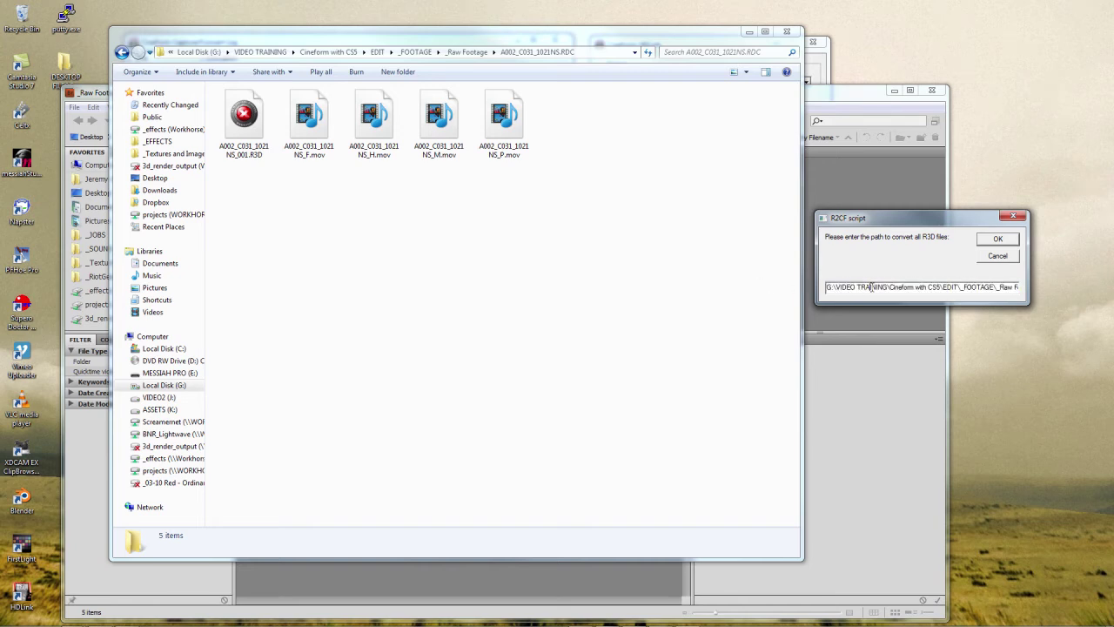
left_click(997, 242)
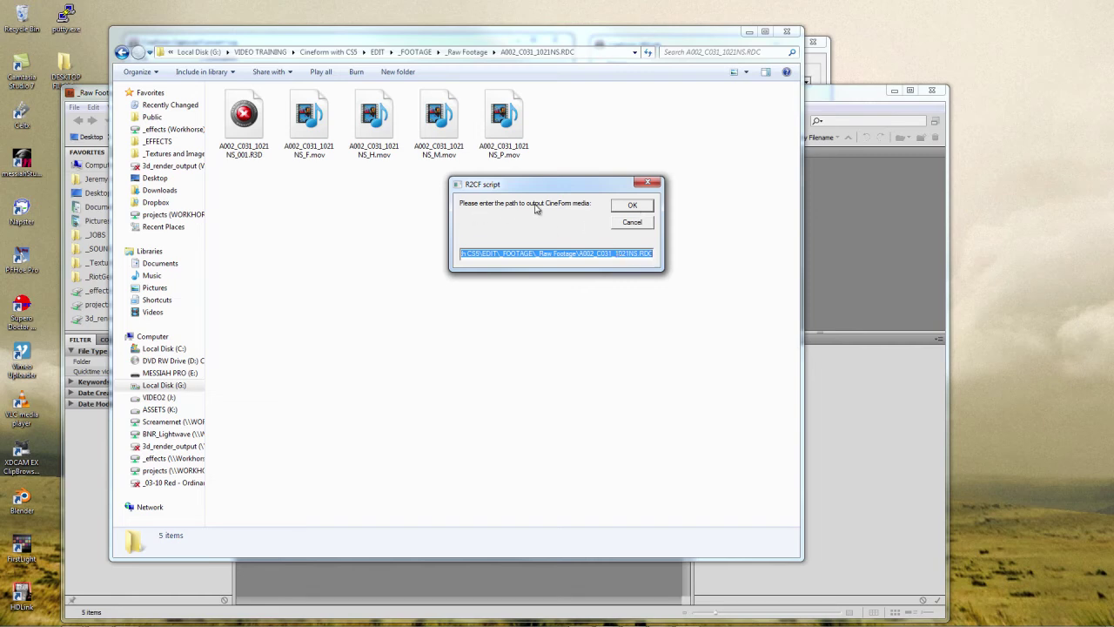
Move the output-path prompt beside Windows Explorer and browse to the EDIT\_FOOTAGE\_Cineform folder.
left_click_drag(608, 180, 990, 245)
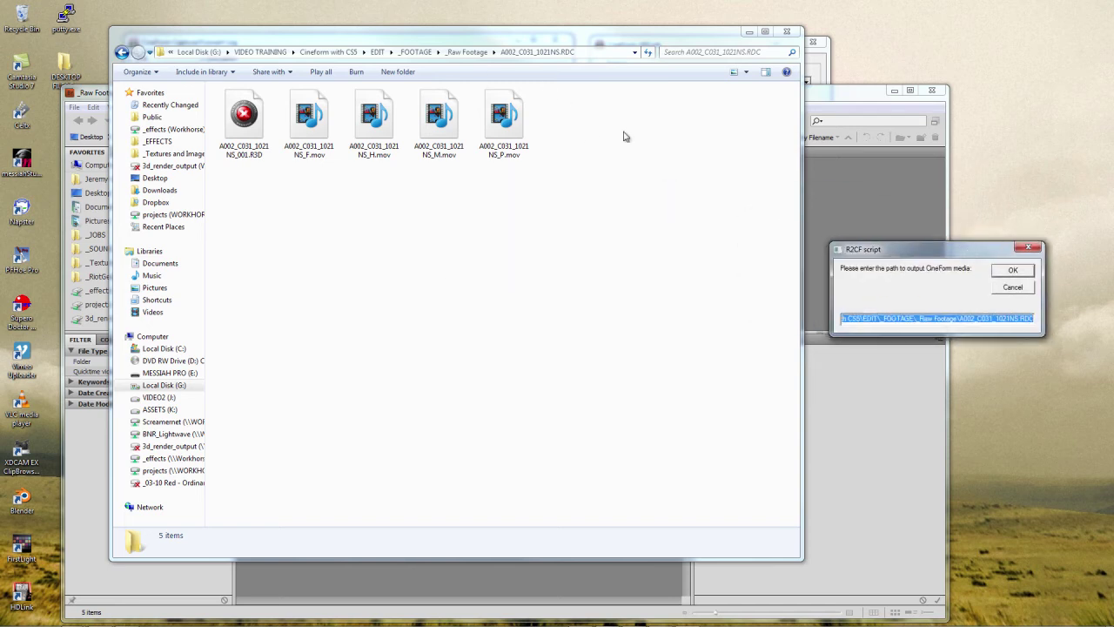
left_click(452, 55)
left_click(451, 55)
left_click(422, 53)
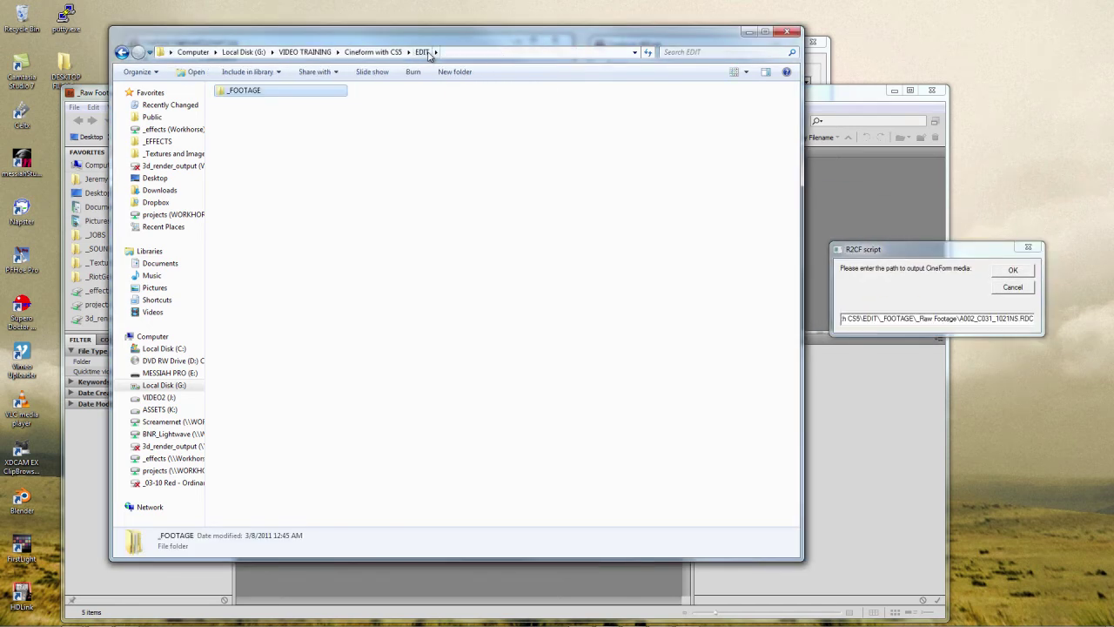
double_click(242, 96)
double_click(243, 91)
Replace the prompt's CineForm output path with the copied path G:\VIDEO TRAINING\Cineform with CS5\EDIT\_FOOTAGE\_Cineform and confirm it.
left_click(544, 52)
left_click(487, 54)
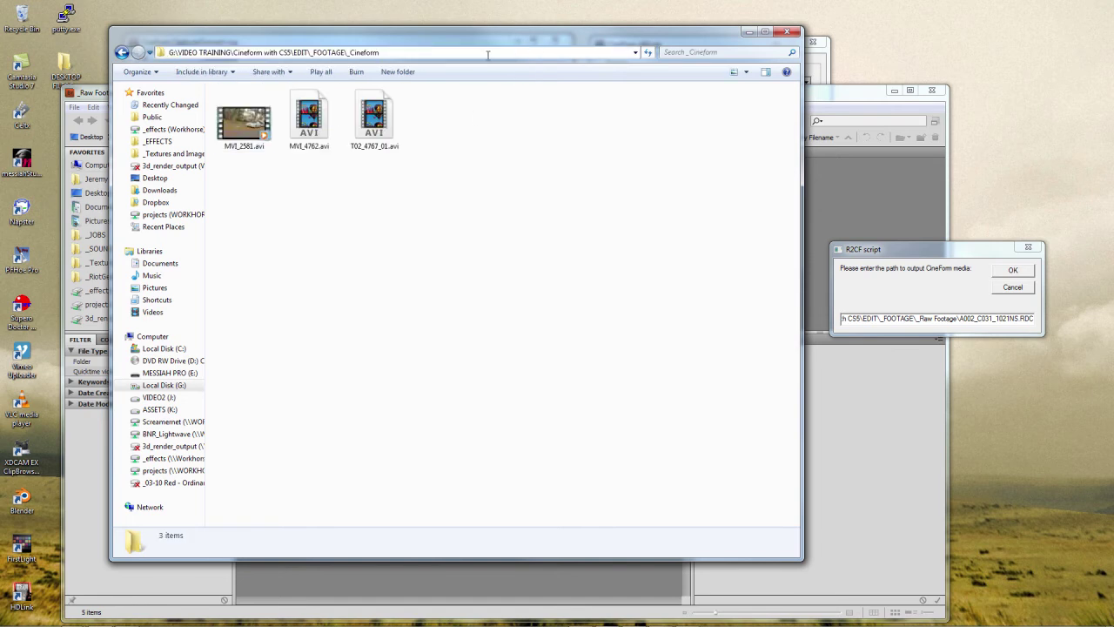
left_click_drag(422, 54, 46, 52)
key("ctrl+c")
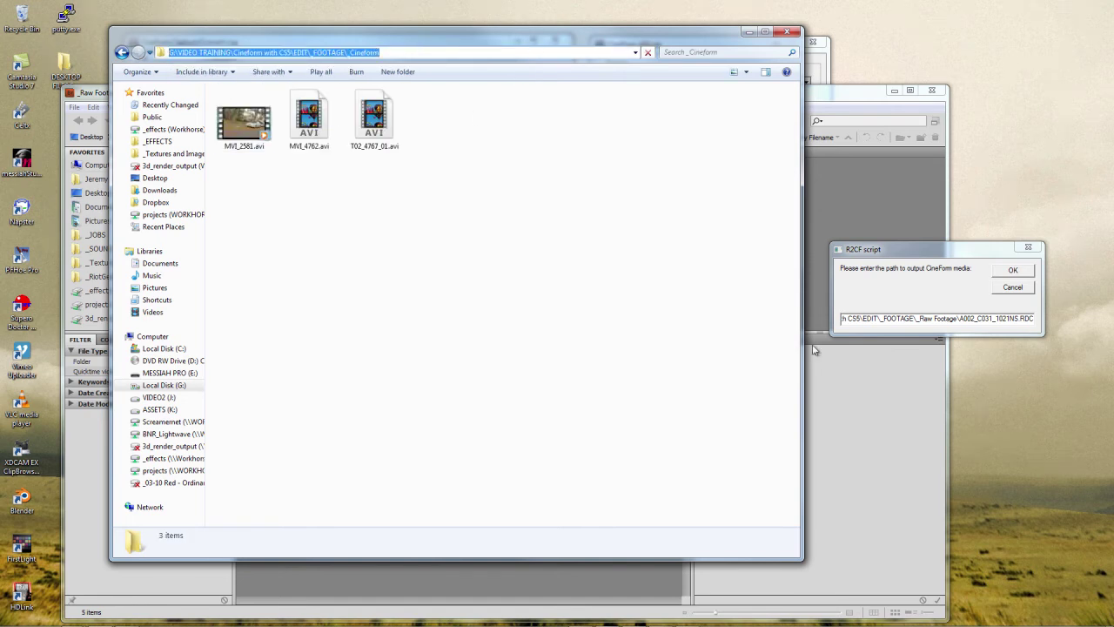
left_click(889, 320)
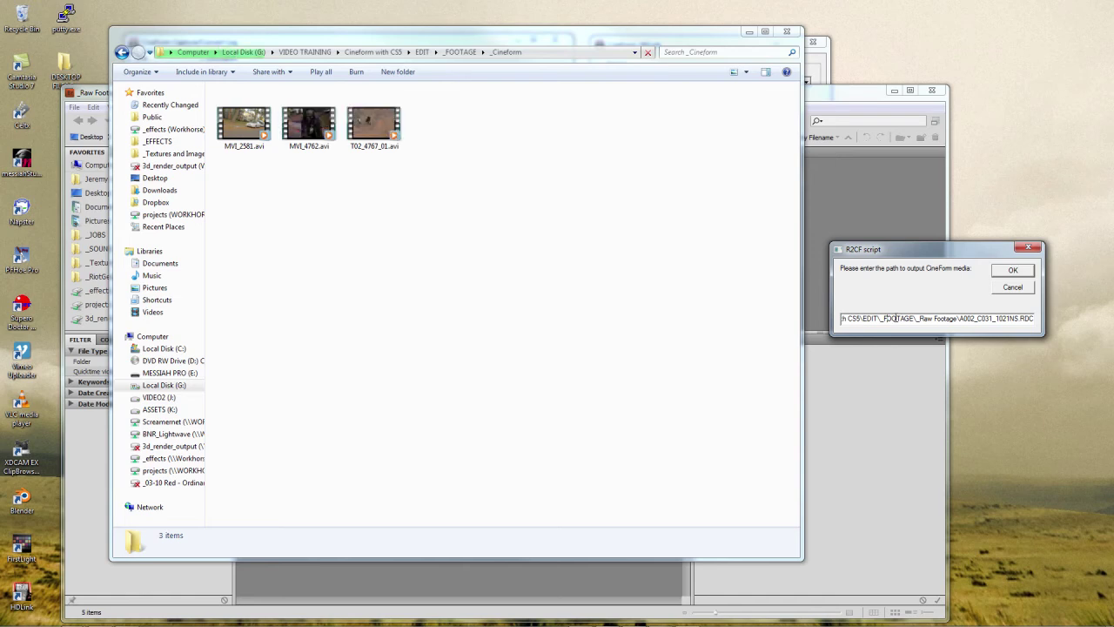
left_click_drag(879, 317, 1082, 318)
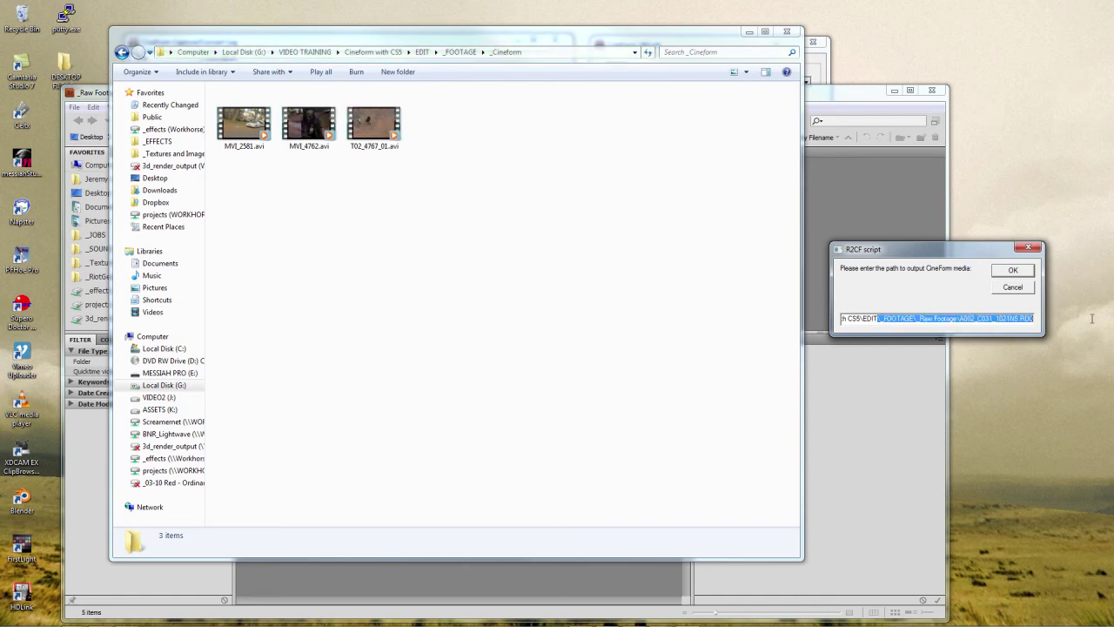
key("BackSpace")
key("BackSpace")
key("BackSpace")
key("BackSpace")
key("BackSpace")
key("BackSpace")
key("BackSpace")
key("BackSpace")
key("BackSpace")
key("BackSpace")
key("BackSpace")
key("BackSpace")
key("BackSpace")
key("BackSpace")
key("BackSpace")
key("BackSpace")
key("BackSpace")
key("BackSpace")
key("BackSpace")
key("BackSpace")
key("BackSpace")
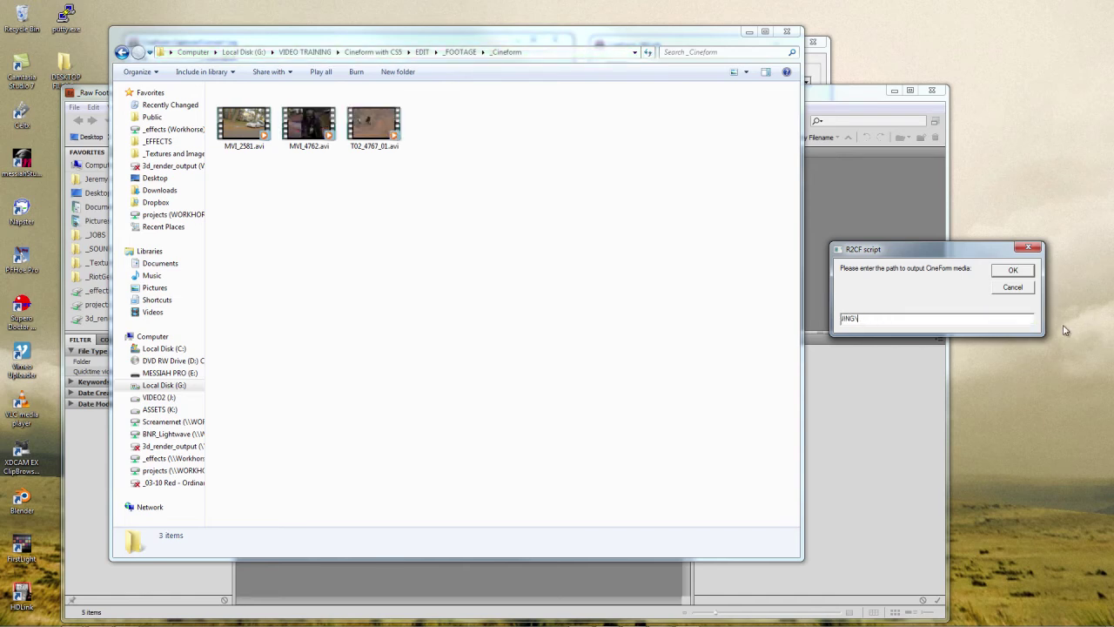
key("ctrl+v")
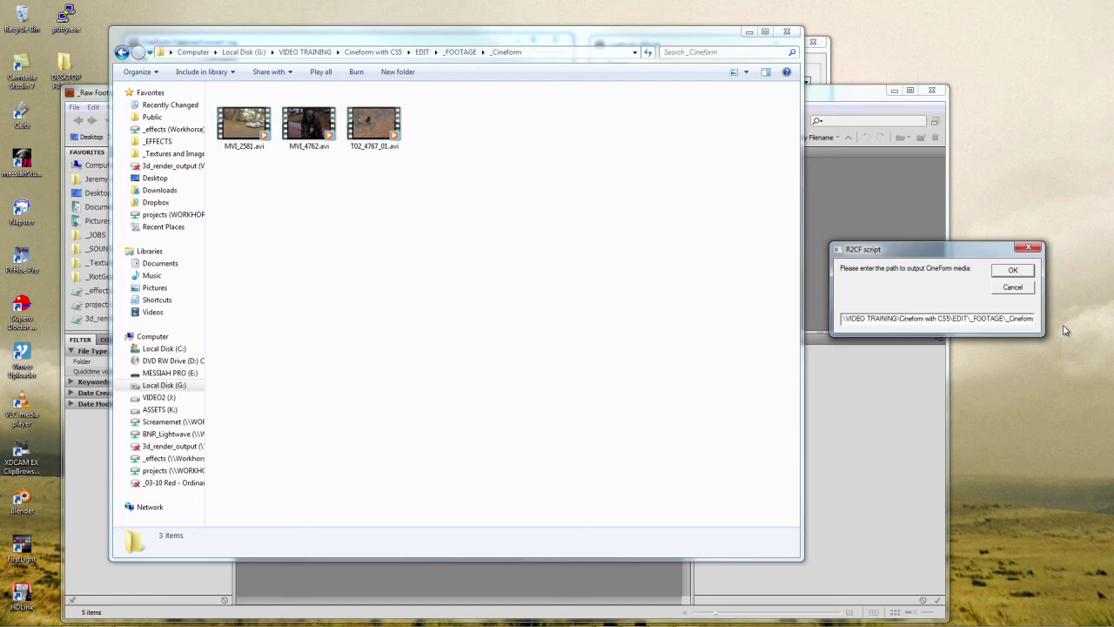
left_click(1011, 273)
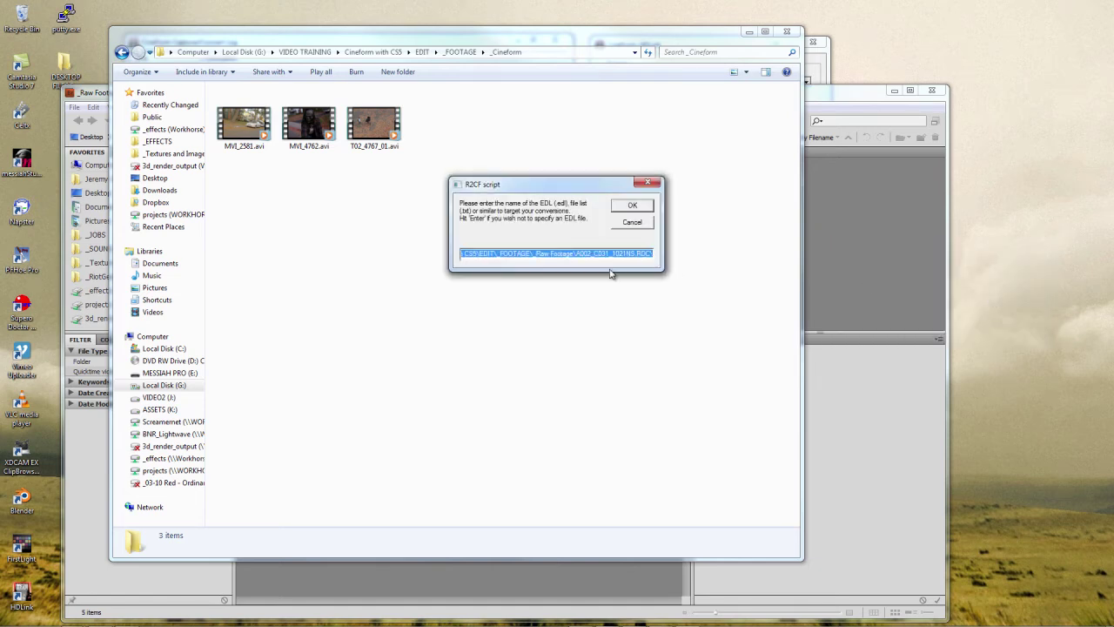
Clear the EDL or file list name in the R2CF script prompt and continue without an EDL.
left_click_drag(551, 190, 910, 260)
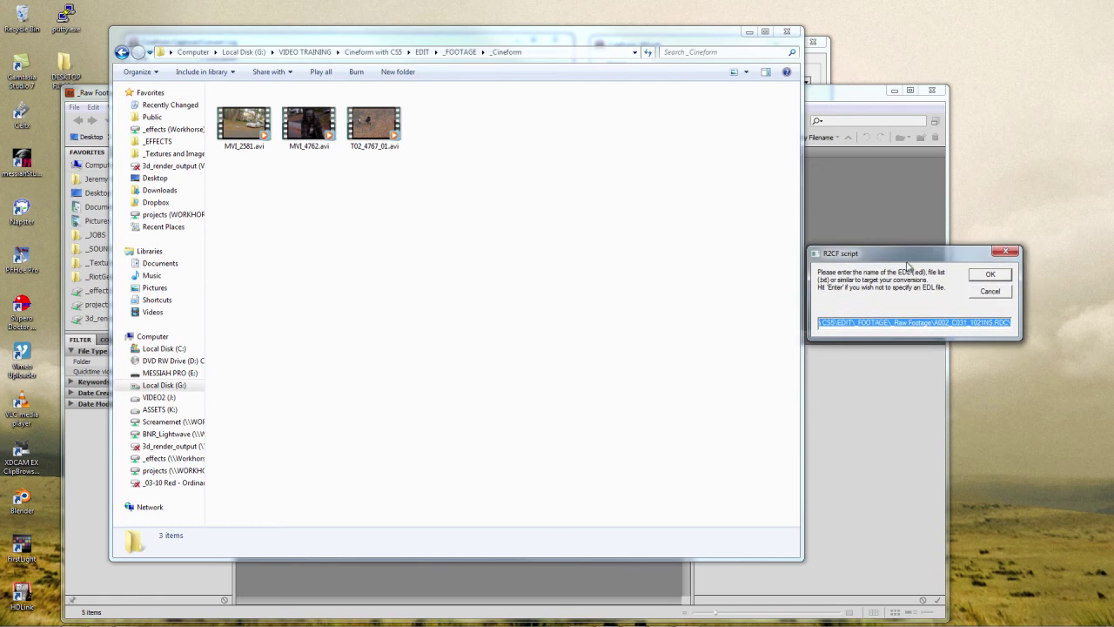
left_click(1010, 323)
left_click_drag(1010, 324, 663, 326)
key("Delete")
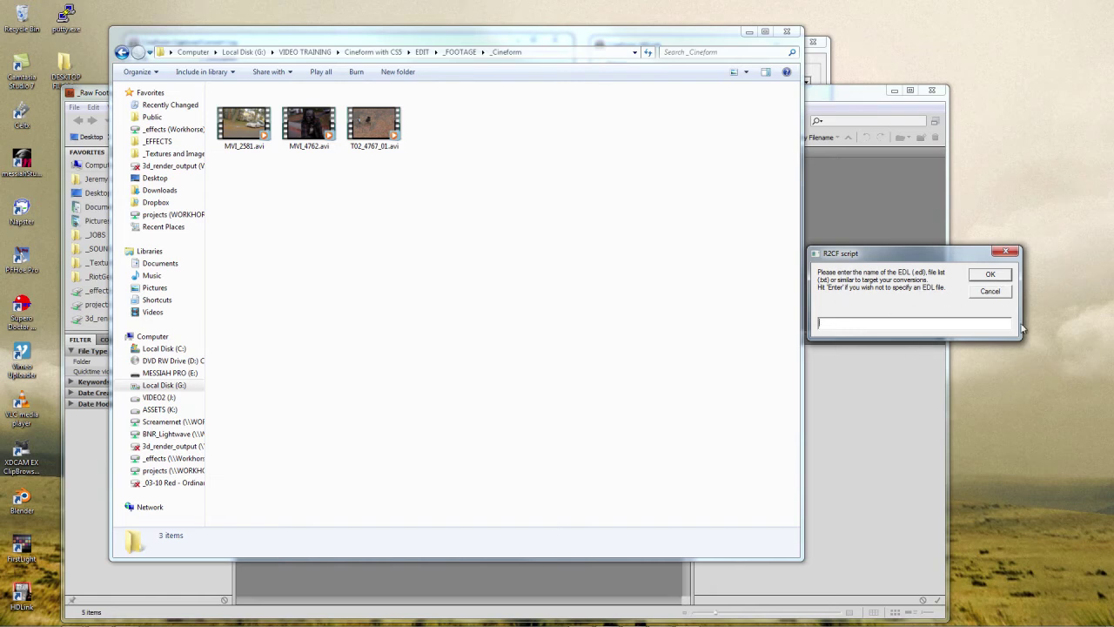
left_click(998, 277)
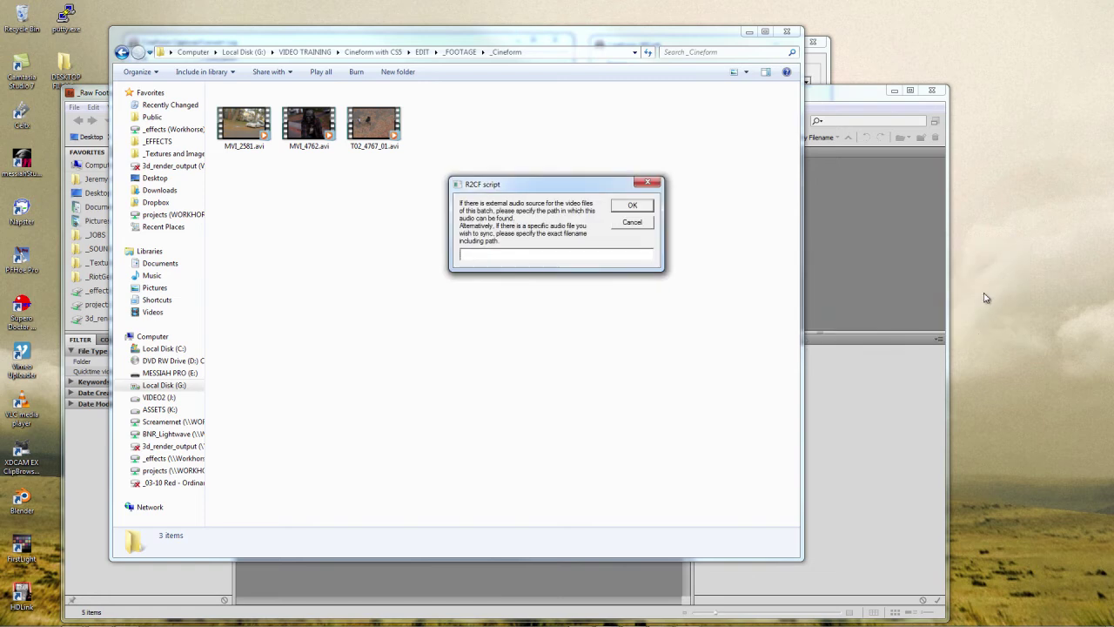
Leave the external audio source path blank and start the R3D conversion.
left_click_drag(530, 184, 924, 272)
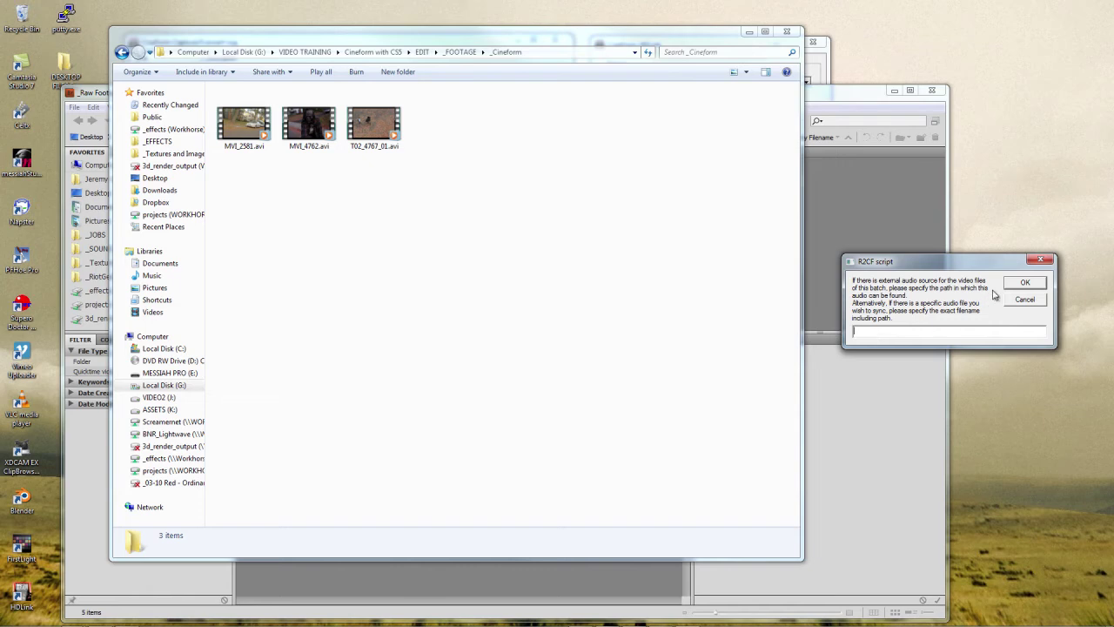
left_click_drag(959, 266, 951, 237)
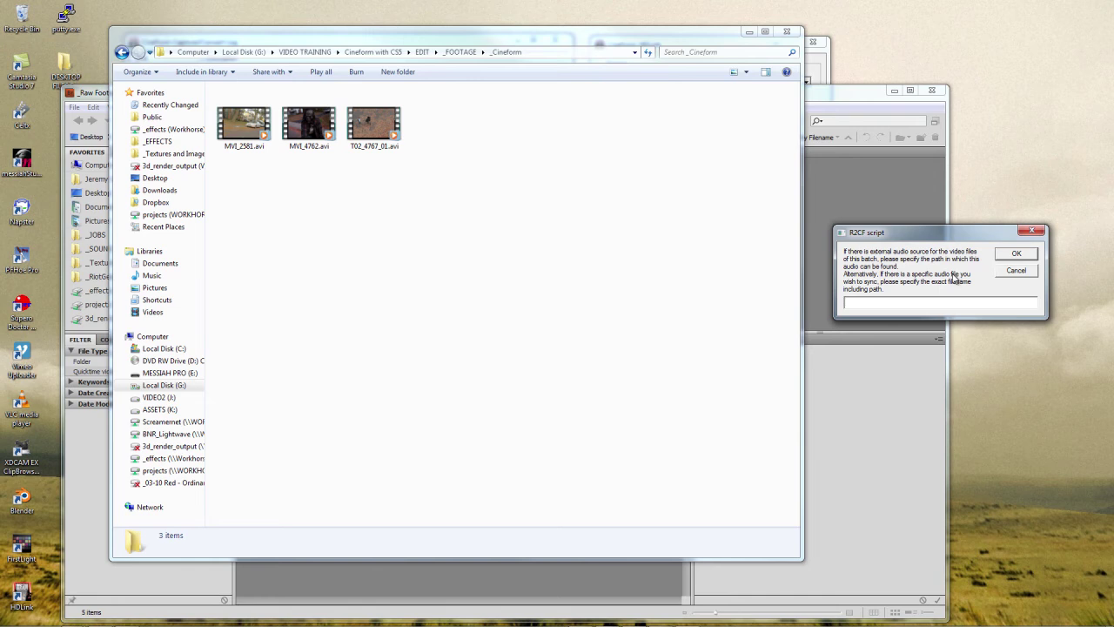
left_click(1017, 254)
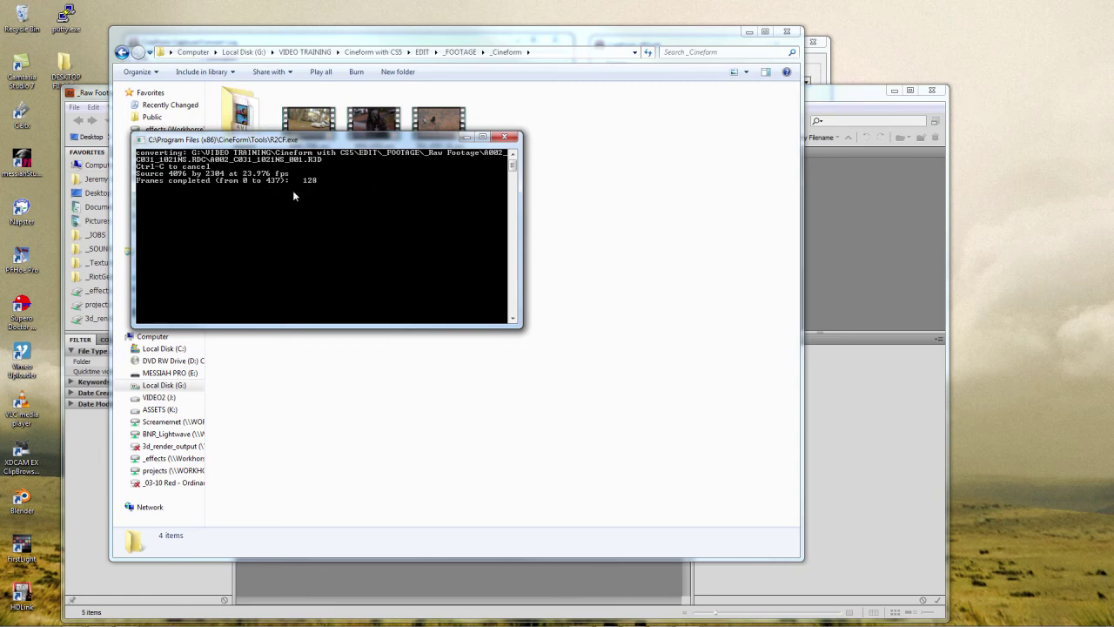
Move the R2CF conversion window aside, acknowledge the finished conversion and open the express folder inside _Cineform.
left_click_drag(318, 141, 746, 175)
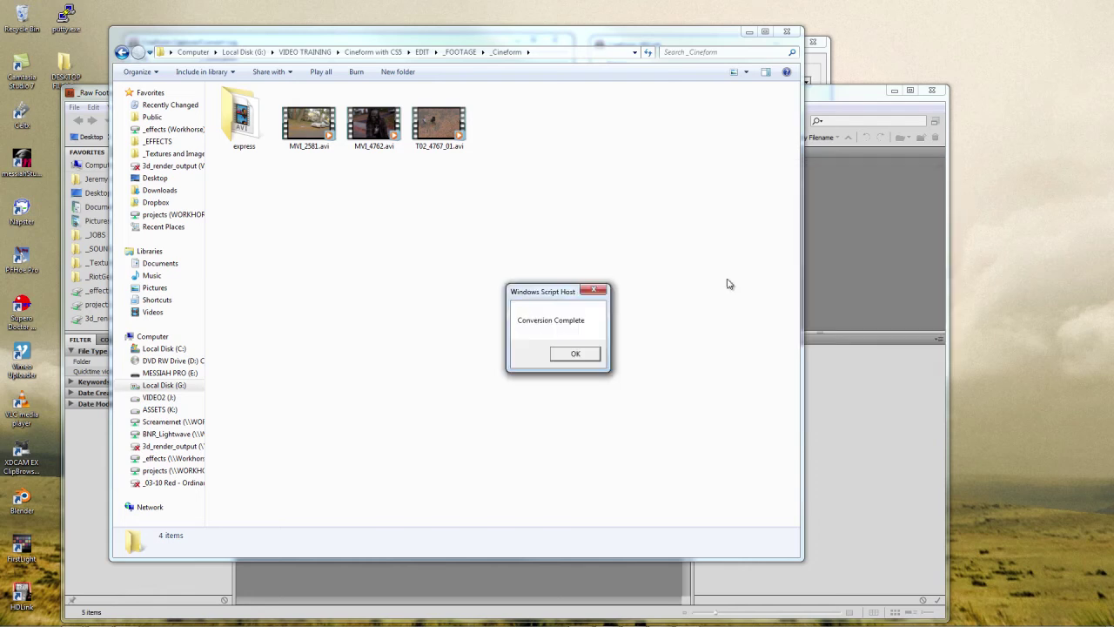
left_click(588, 356)
double_click(248, 135)
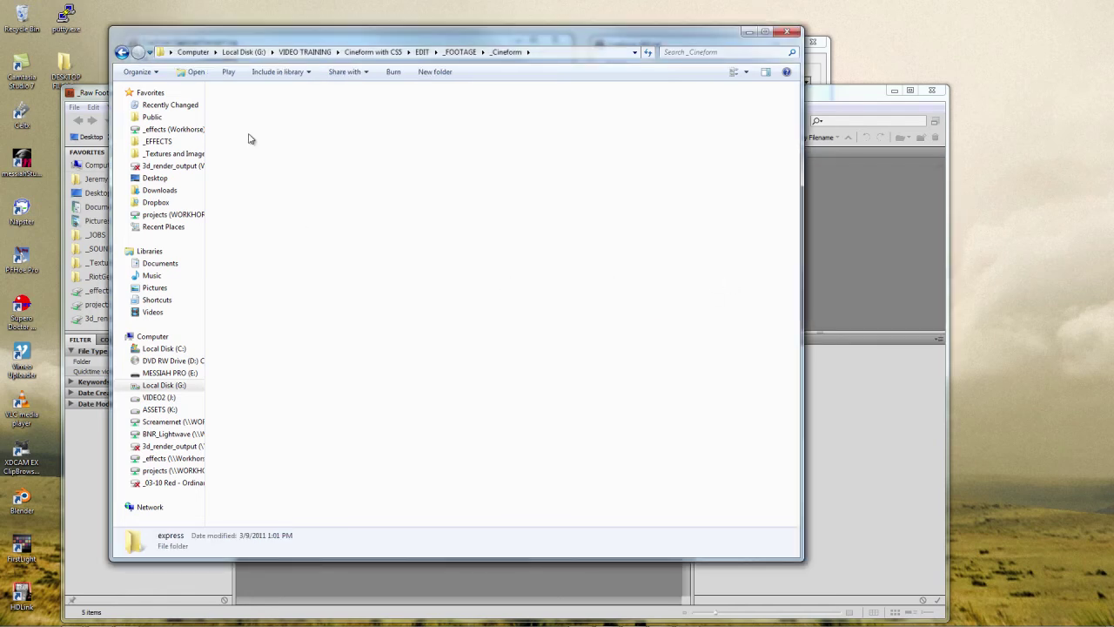
Play A002_C031_1021NS_001.R3D.avi in a widened player window and jump to the clip's later part.
double_click(243, 122)
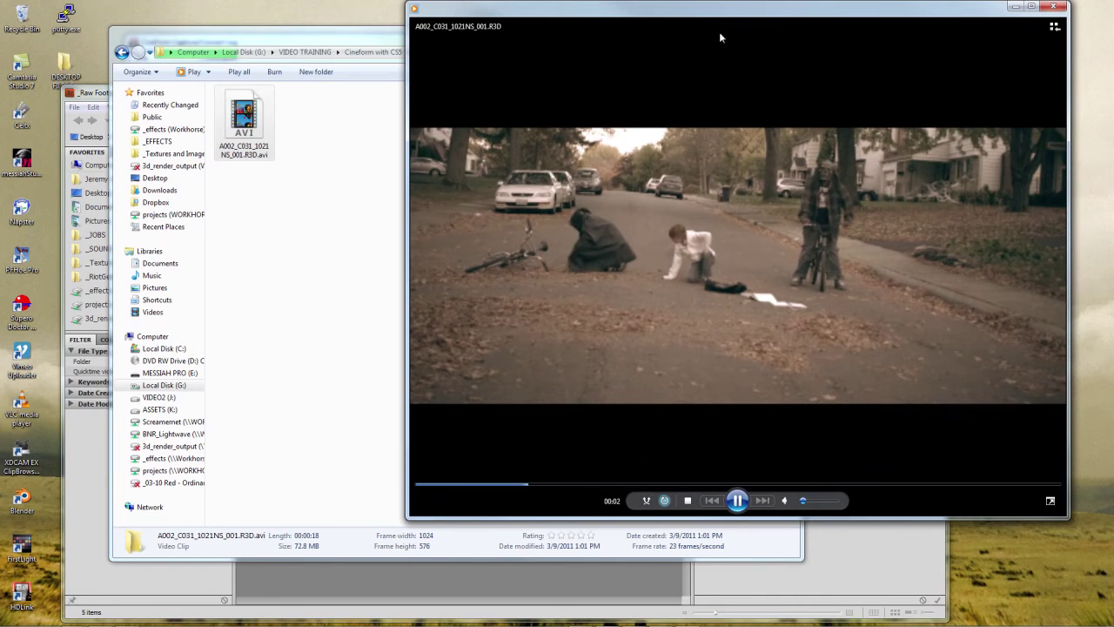
left_click_drag(712, 19, 402, 26)
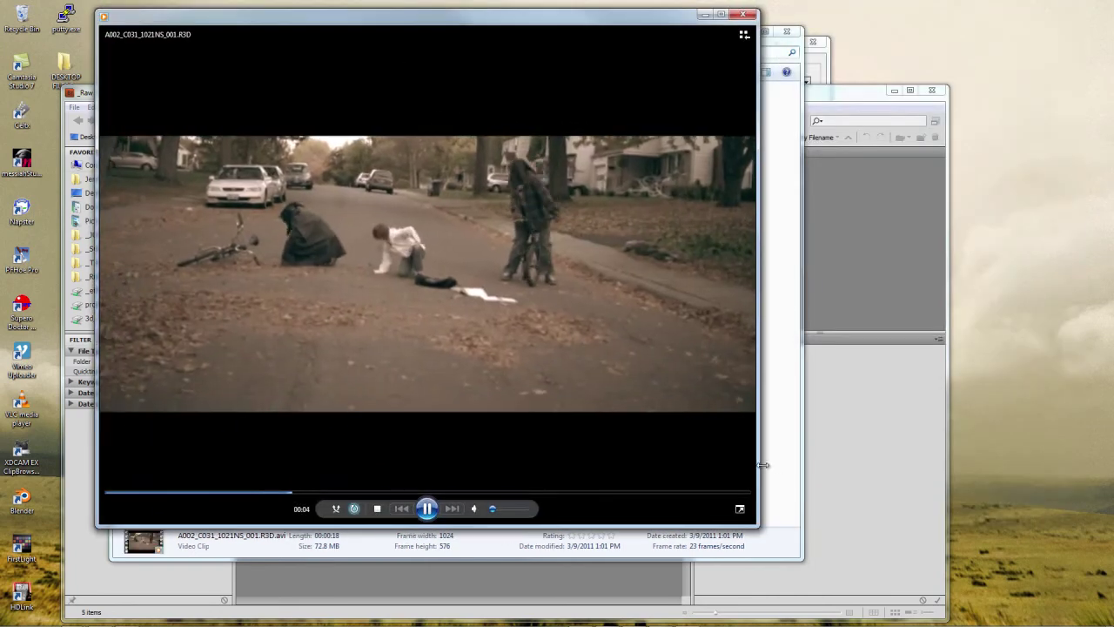
left_click_drag(758, 463, 1008, 465)
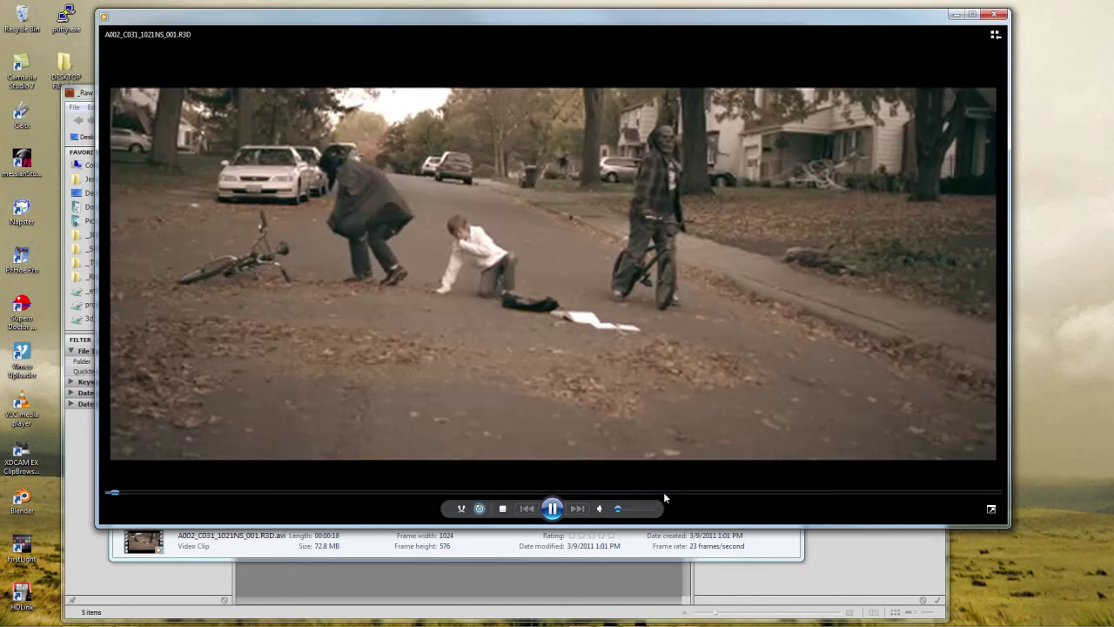
left_click(663, 491)
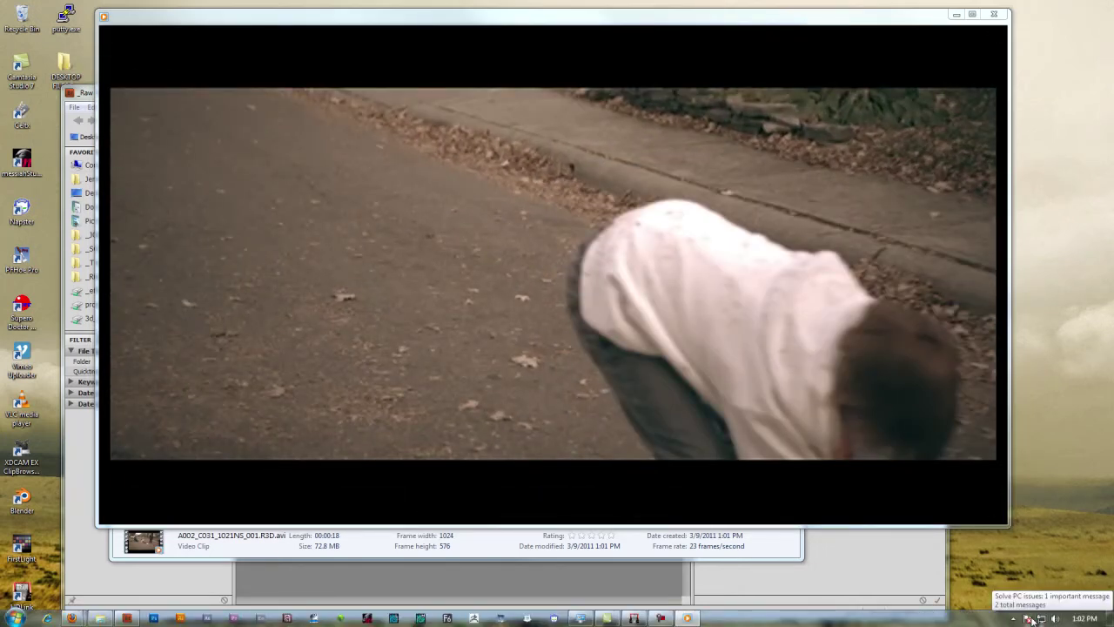
Turn off Looks (3D-LUTs) and Primaries in the Active Metadata options of the CineForm Status Viewer.
left_click(1013, 619)
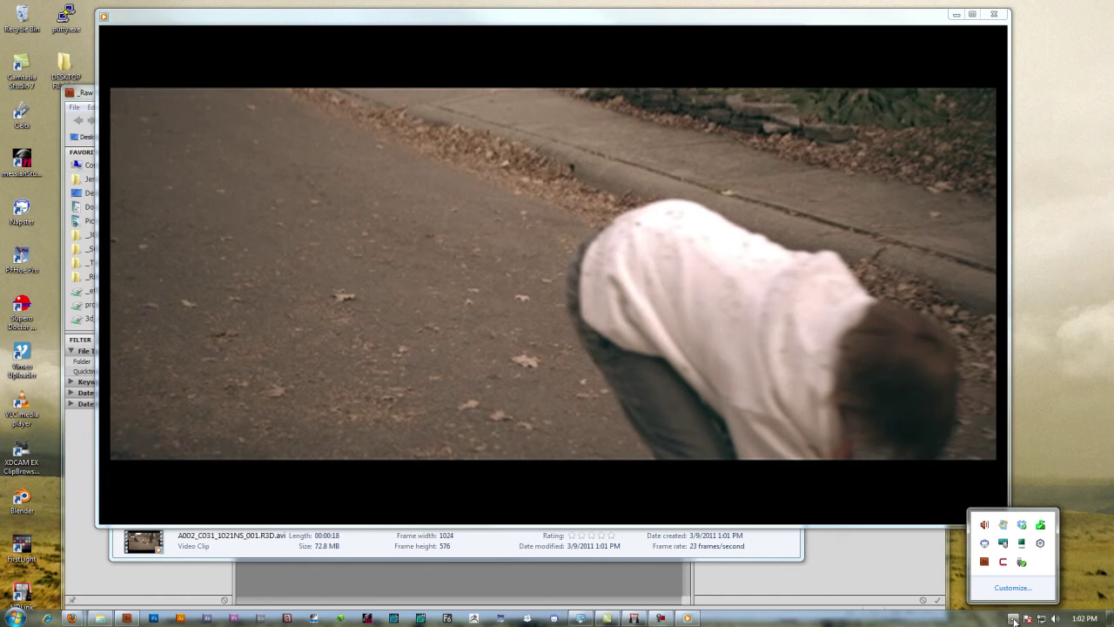
right_click(1005, 567)
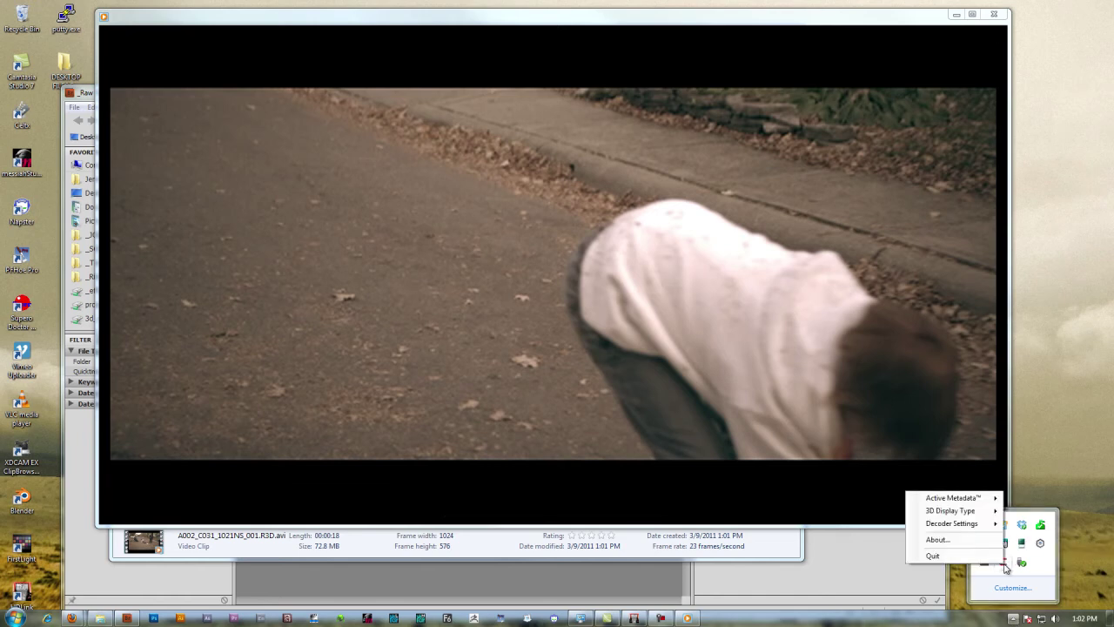
mouse_move(988, 503)
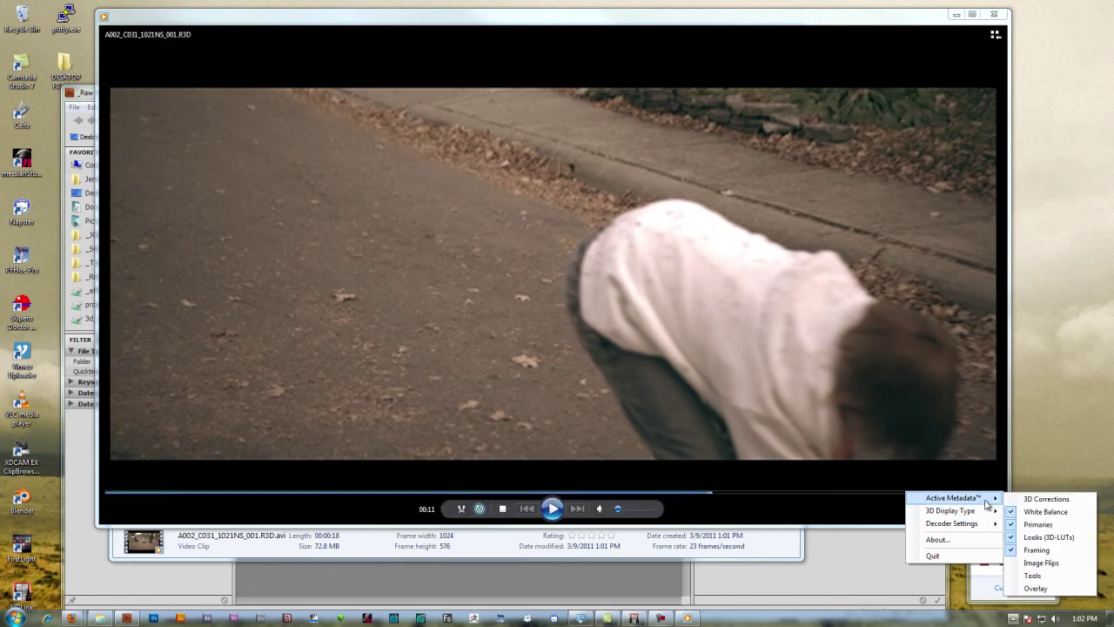
left_click(1036, 540)
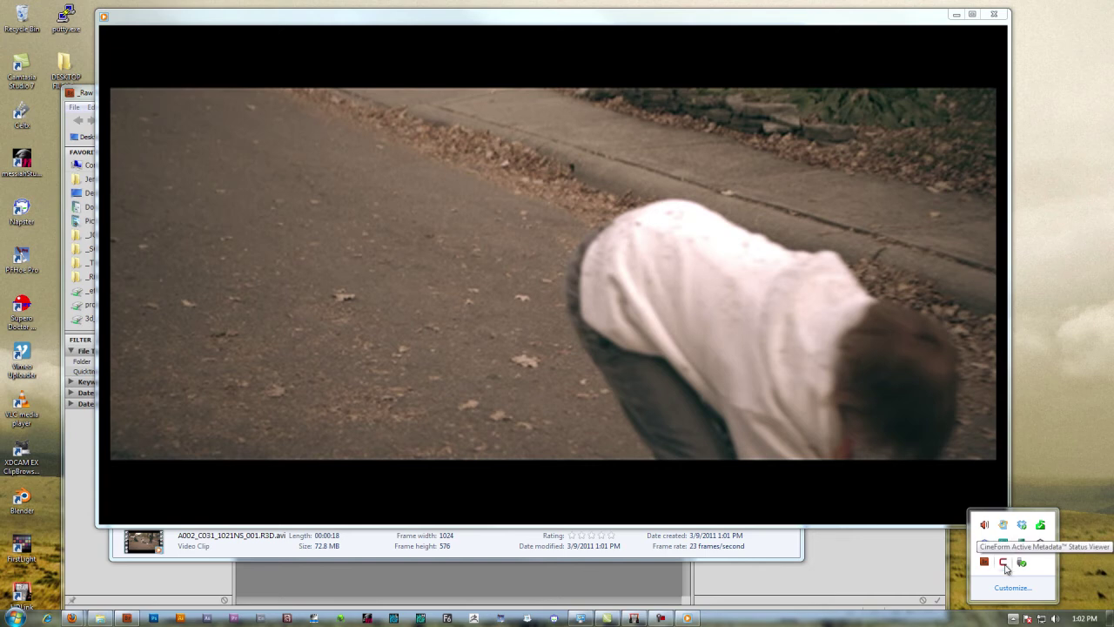
right_click(1005, 568)
mouse_move(988, 515)
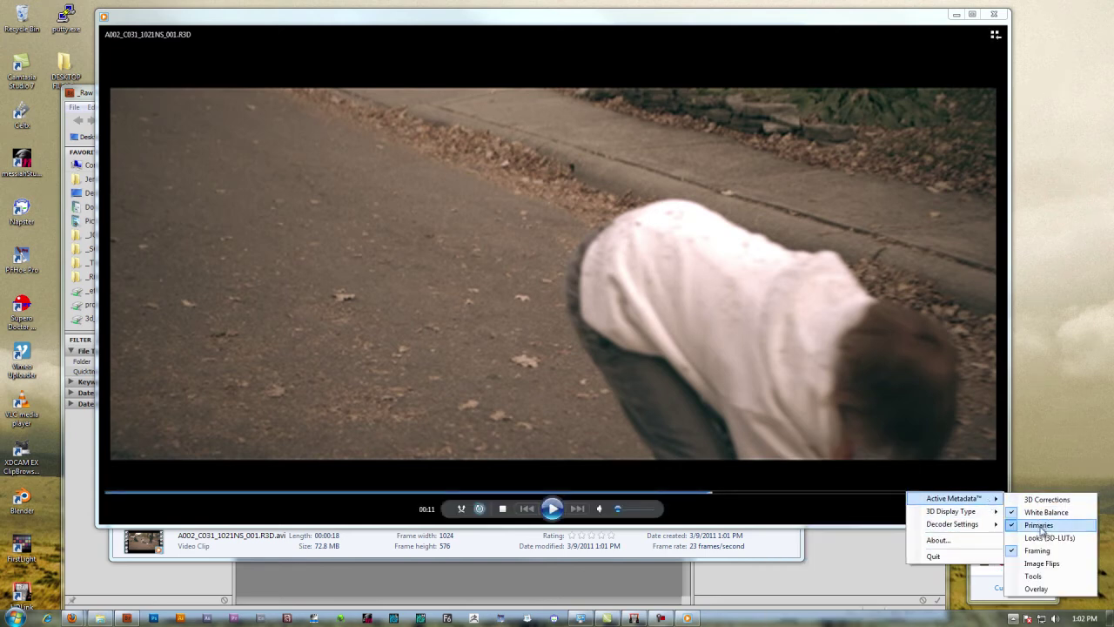
left_click(1041, 526)
Turn off White Balance and Framing in the Active Metadata options of the CineForm Status Viewer.
right_click(1005, 567)
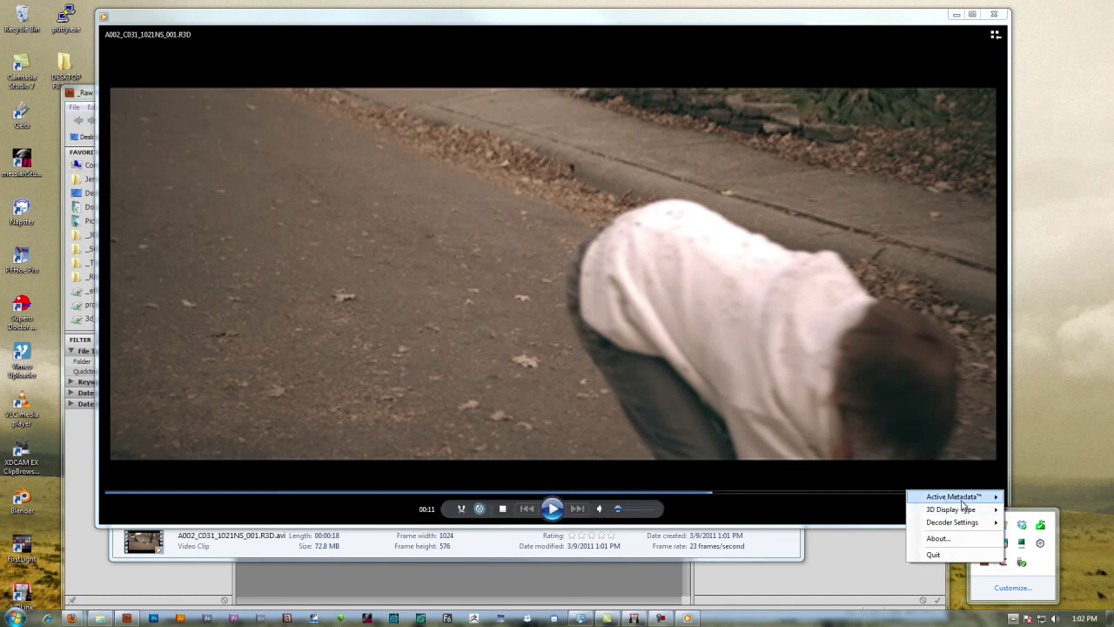
mouse_move(988, 497)
left_click(1032, 511)
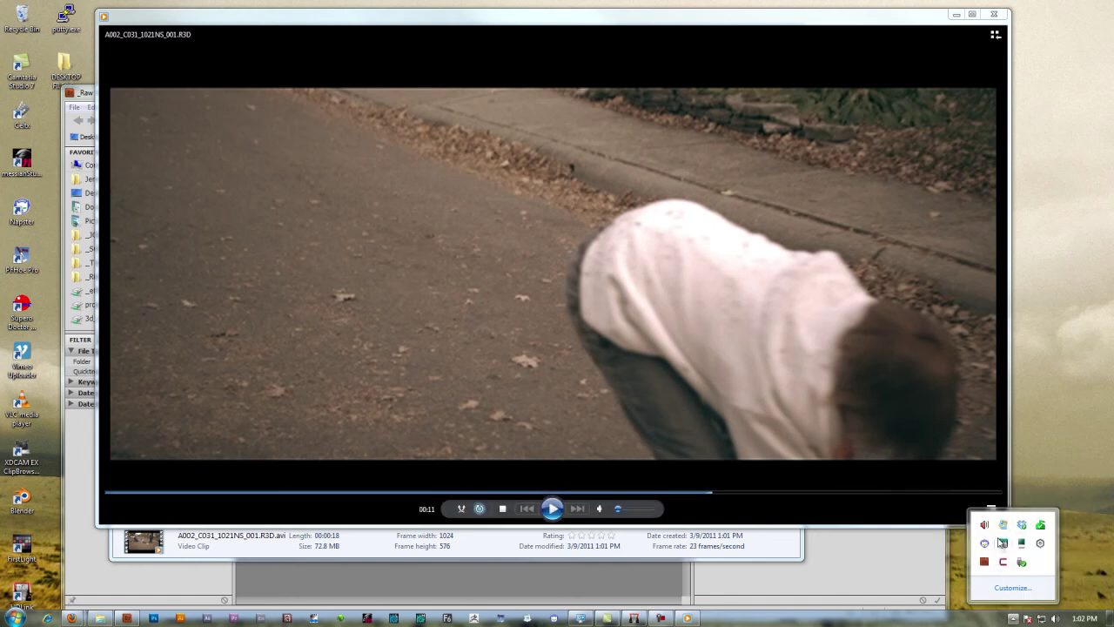
right_click(1005, 564)
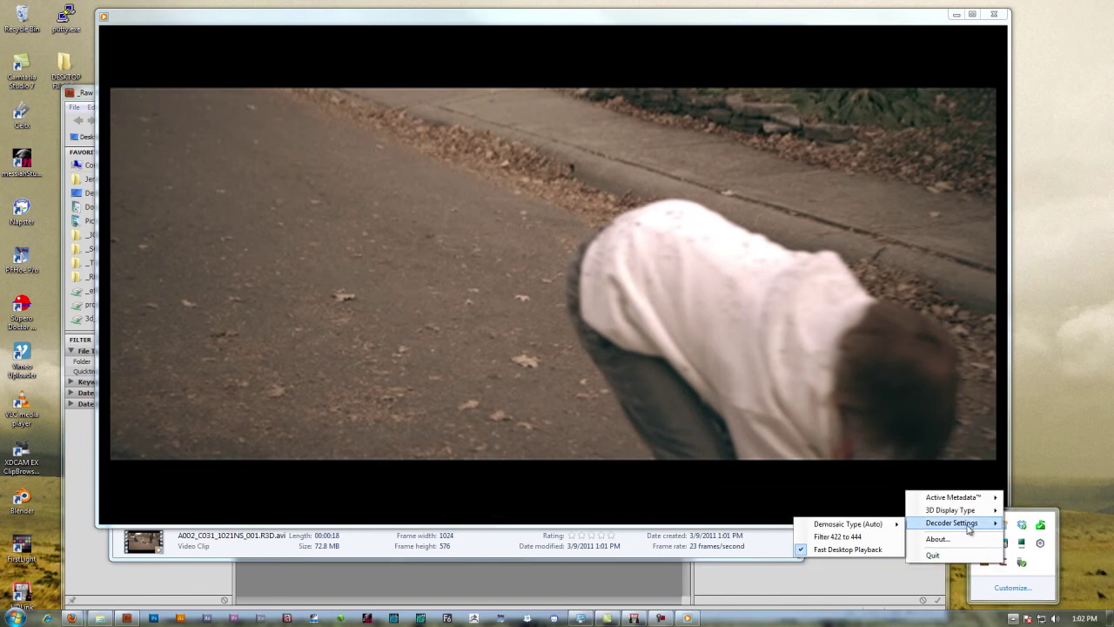
mouse_move(978, 501)
left_click(1036, 551)
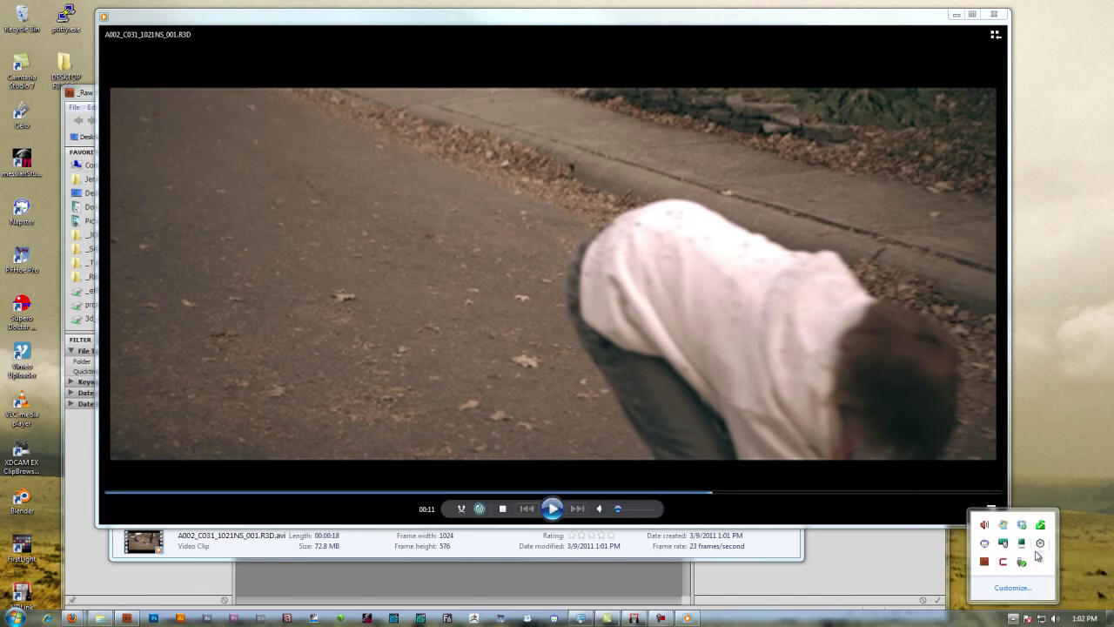
Scrub the converted clip back to near its start and resume playback.
left_click(641, 492)
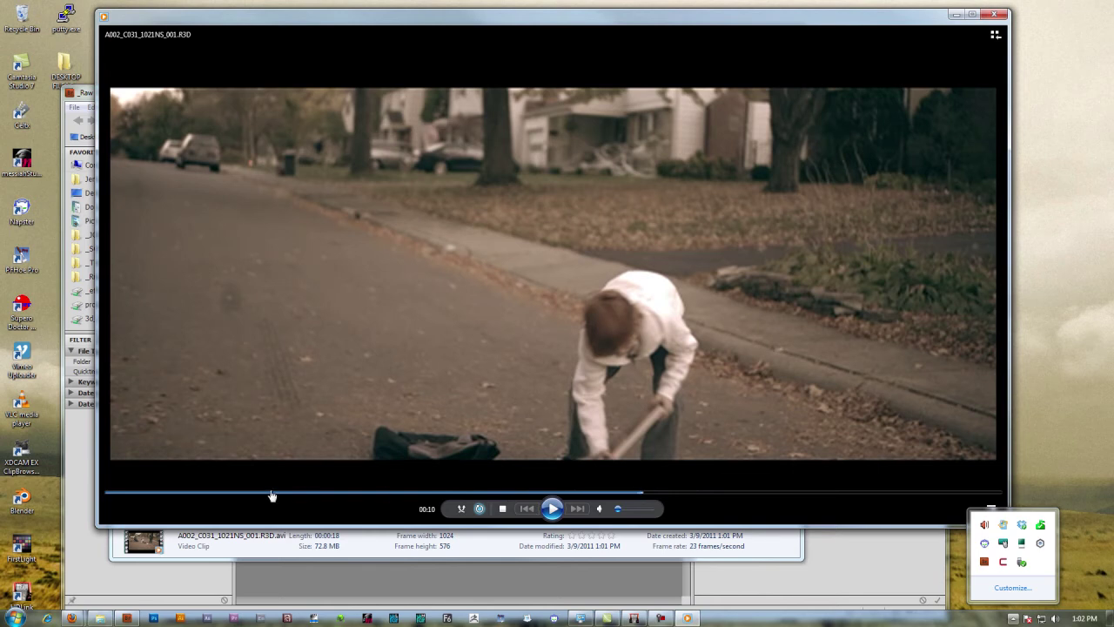
left_click_drag(222, 495, 143, 496)
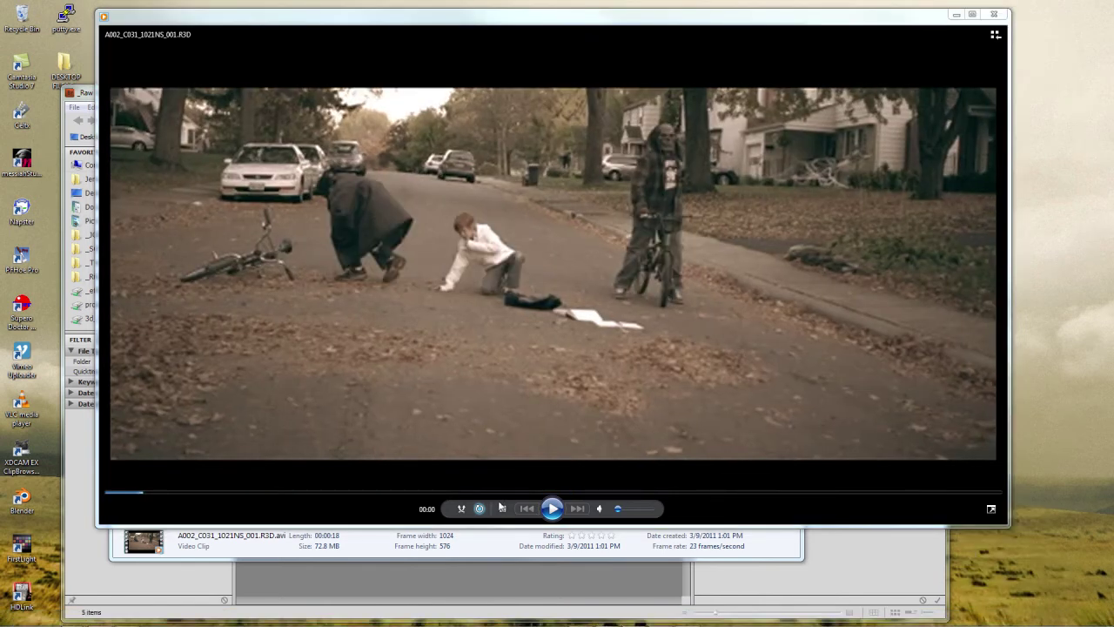
left_click(555, 509)
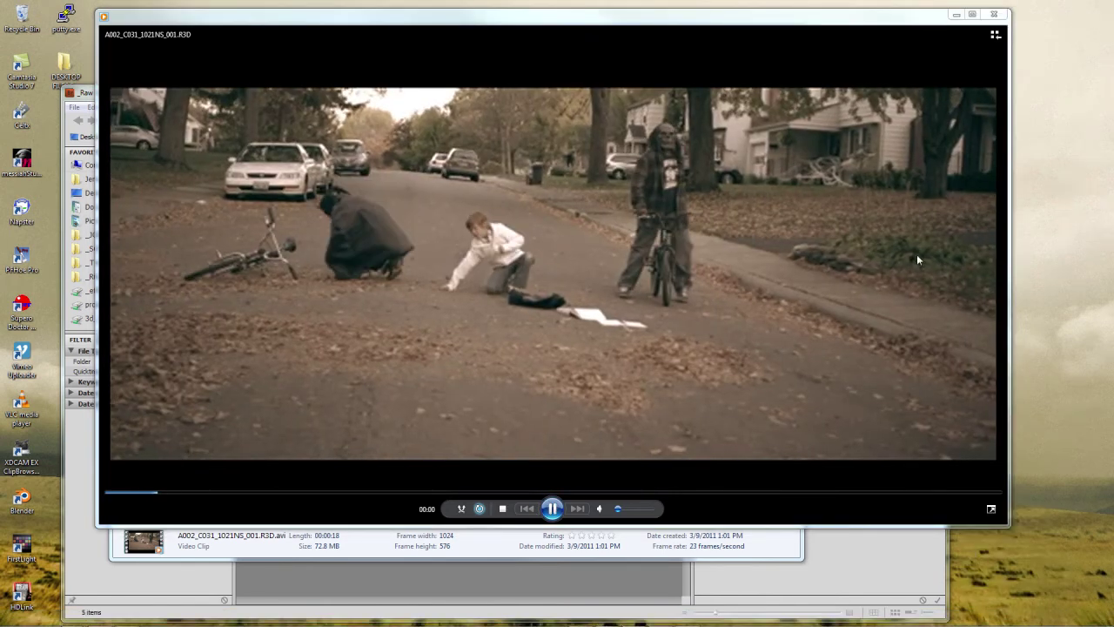
Close the player and reopen A002_C031_1021NS_001.R3D.avi from the express folder to check its playback.
left_click(992, 14)
double_click(245, 122)
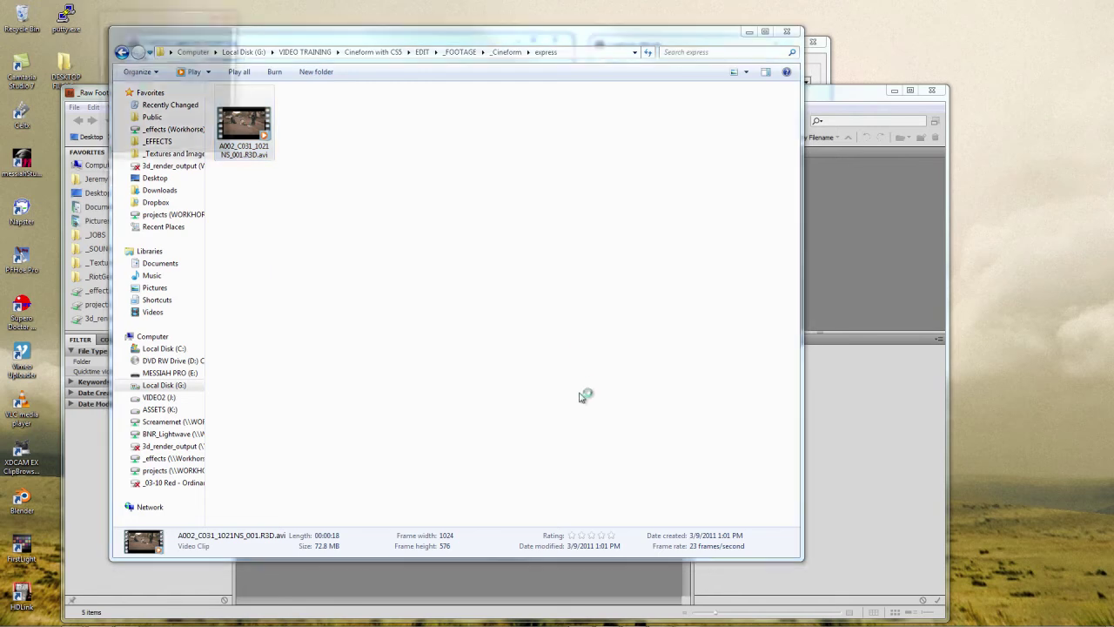
left_click_drag(238, 164, 946, 513)
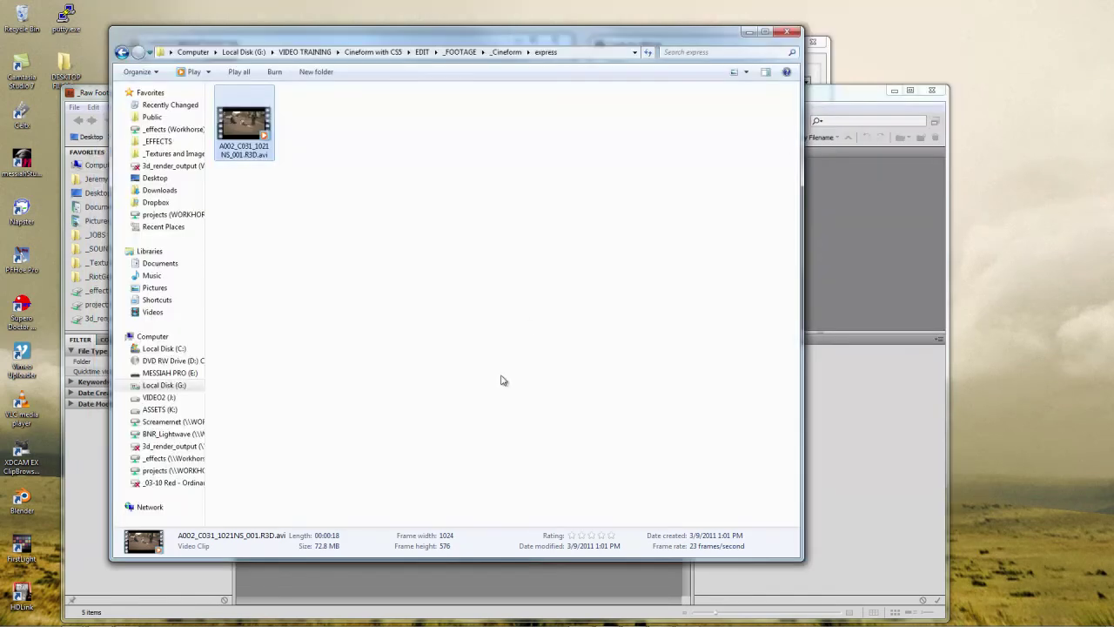
Launch the R2CF batch-to-RAW script from the CineForm Tools scripts.
left_click(16, 618)
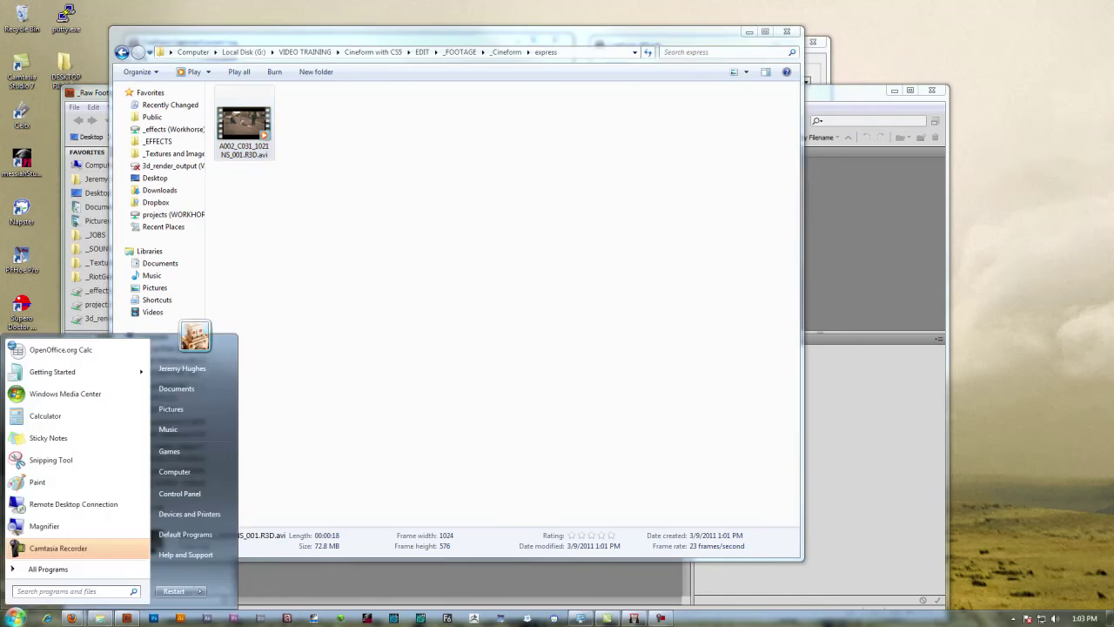
left_click(48, 569)
left_click(57, 435)
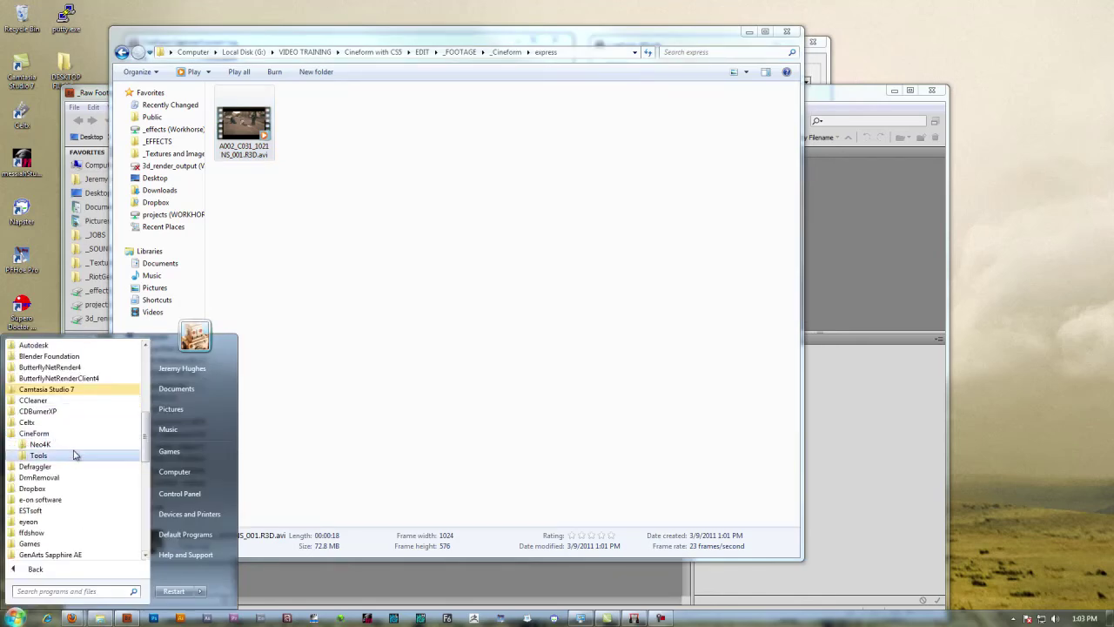
left_click(38, 455)
scroll(26, 531, "down", 3)
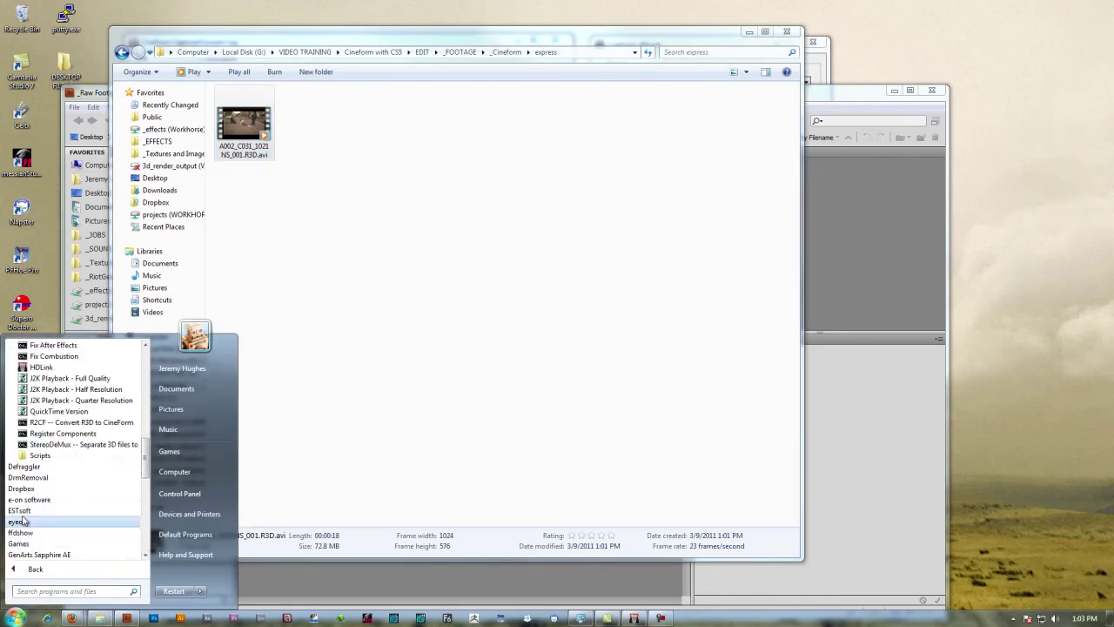
left_click(40, 455)
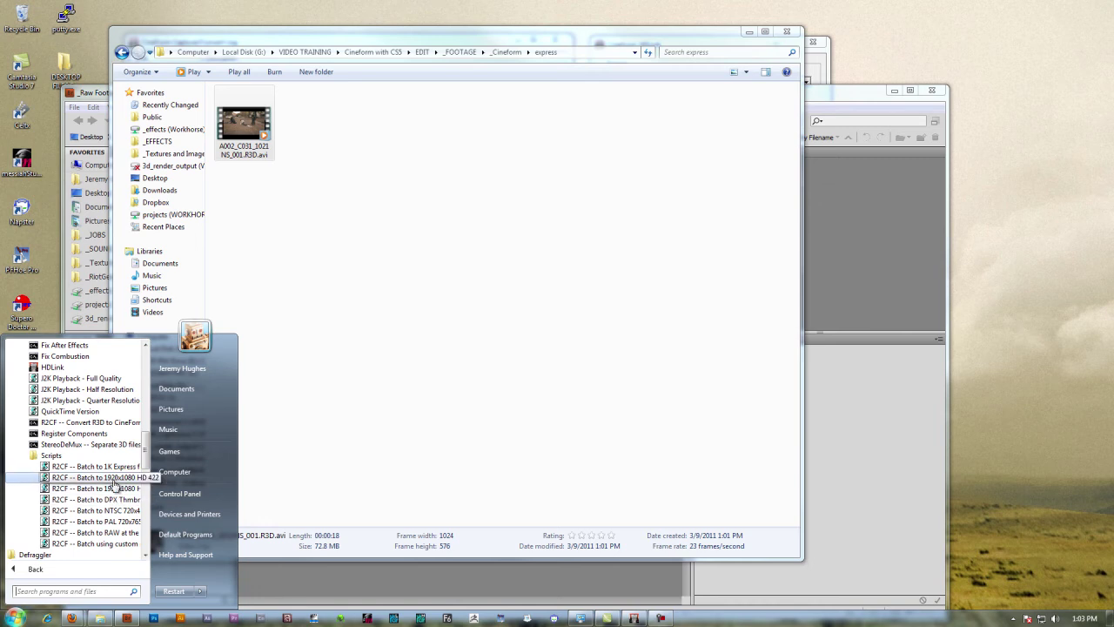
left_click(118, 533)
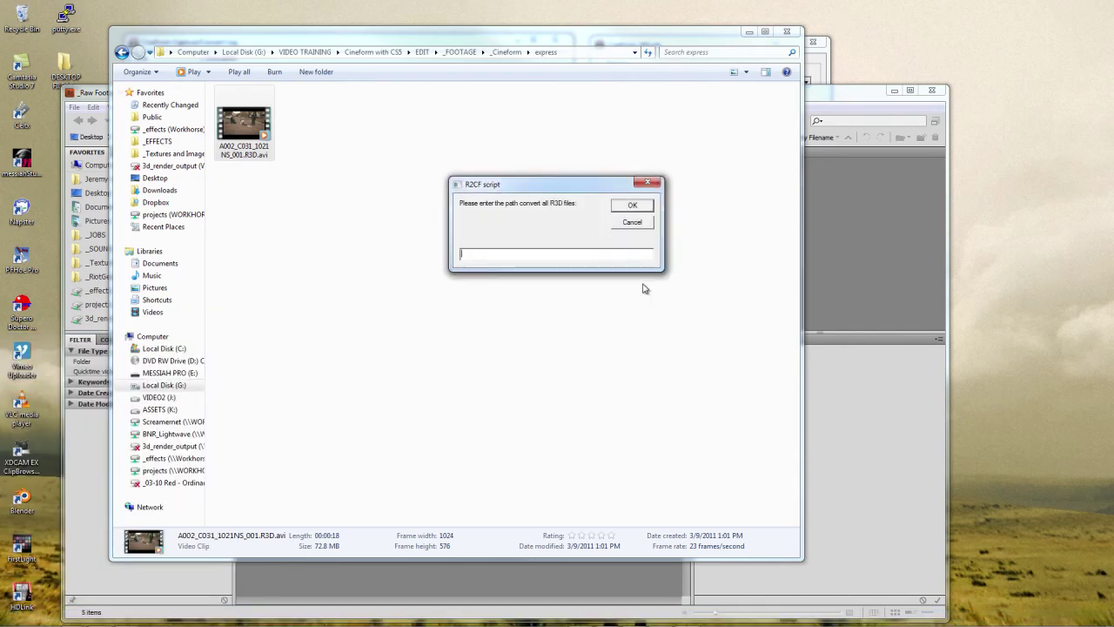
Set the R3D source path to the A002_C031_1021NS.RDC folder in _Raw Footage by copying its address, and confirm it.
left_click_drag(534, 191, 916, 371)
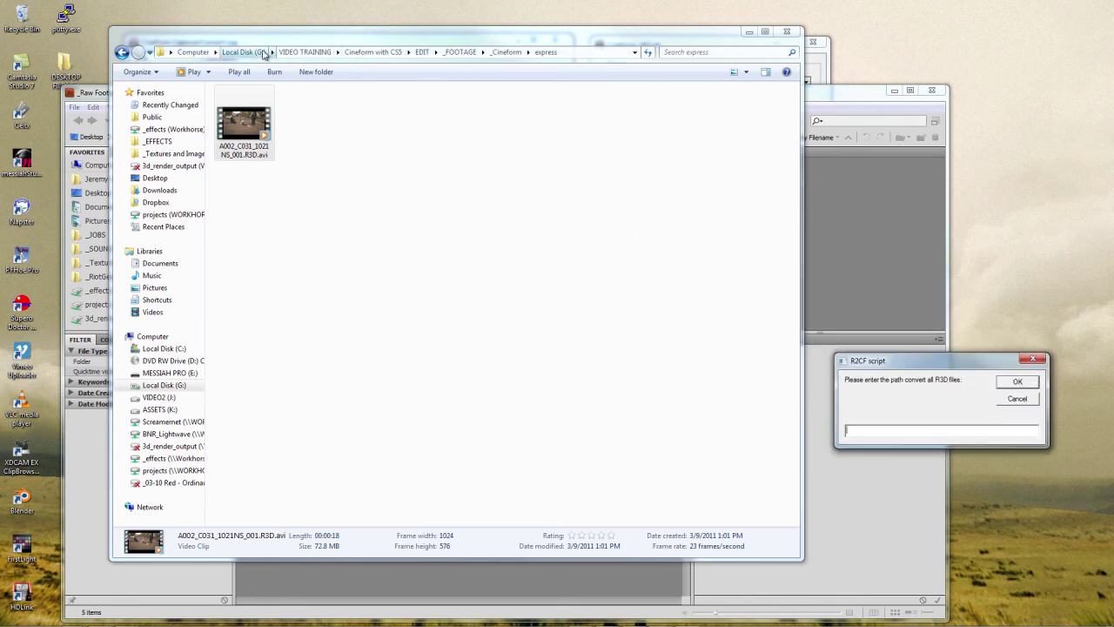
left_click(460, 52)
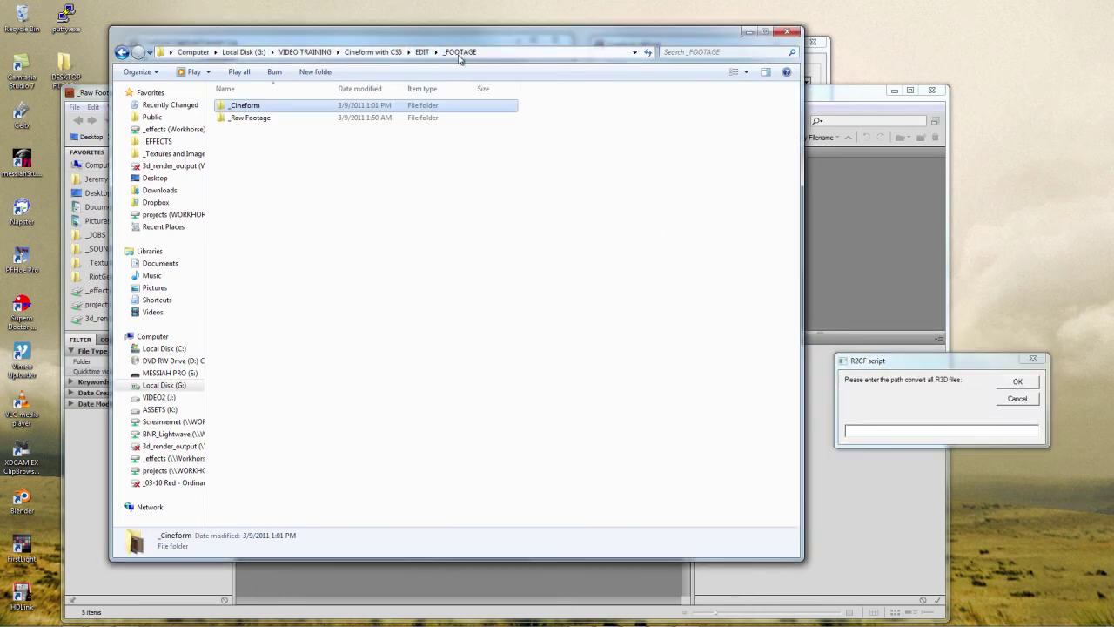
double_click(258, 118)
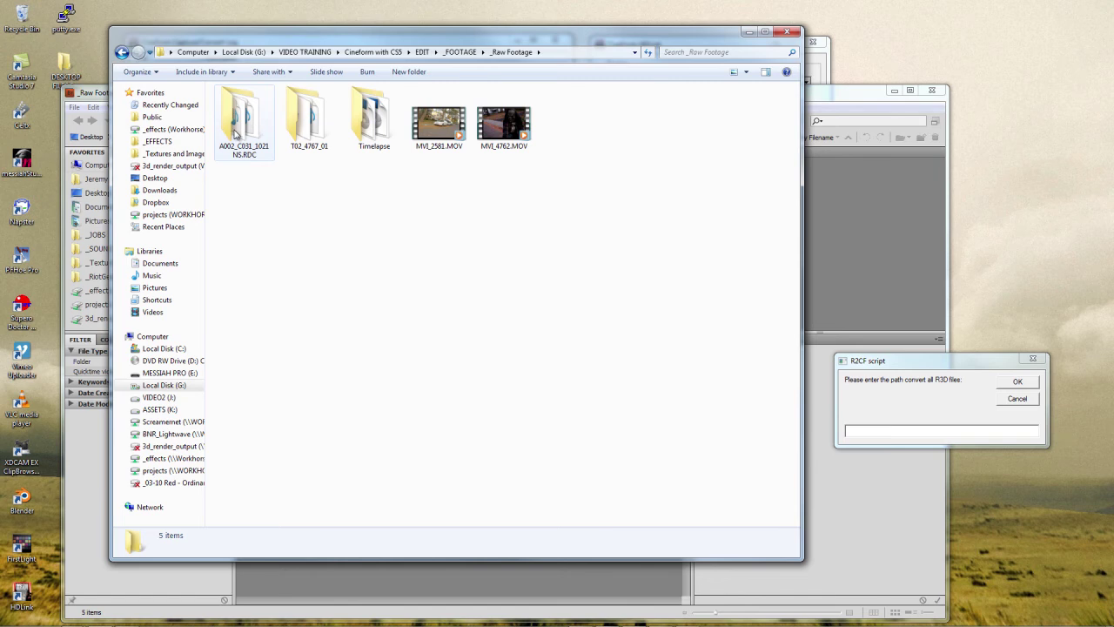
double_click(233, 132)
left_click(589, 52)
key("ctrl+c")
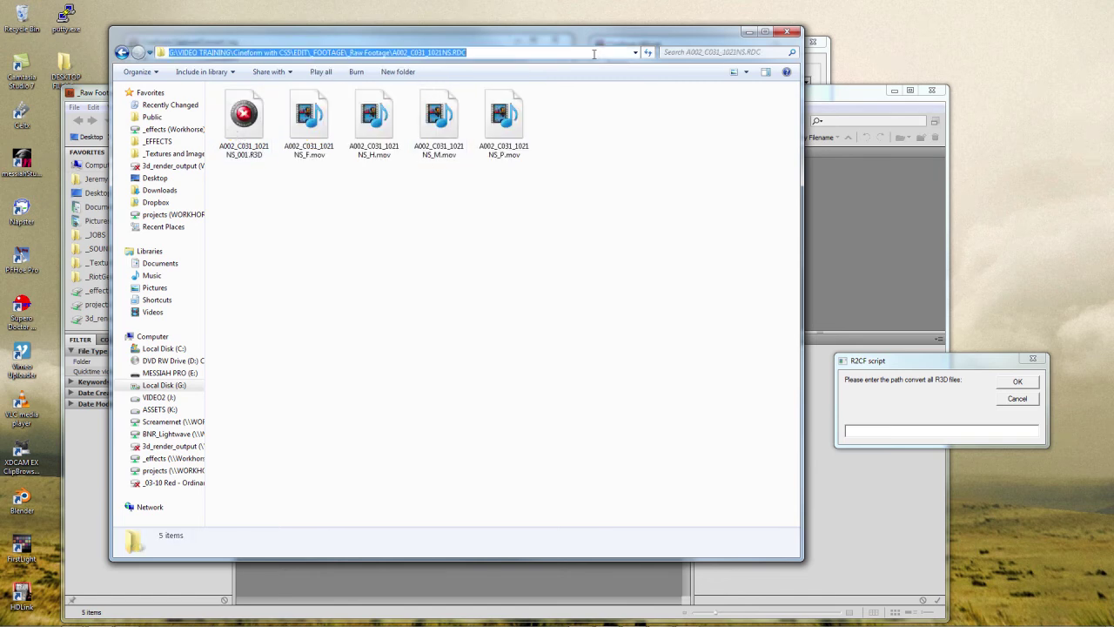
left_click(878, 432)
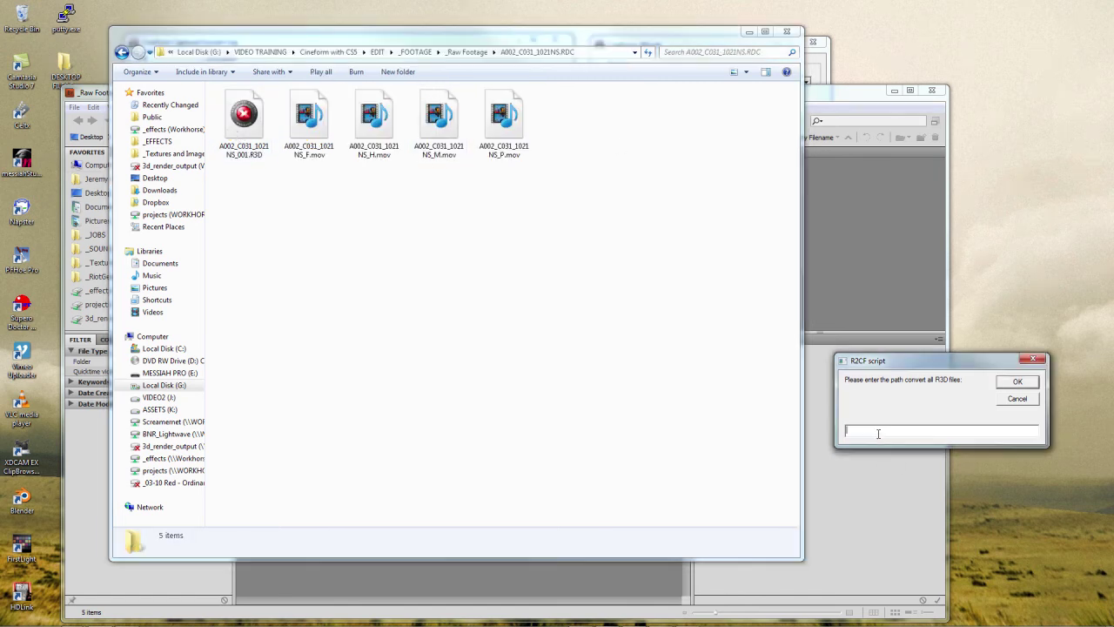
key("ctrl+v")
left_click(1015, 384)
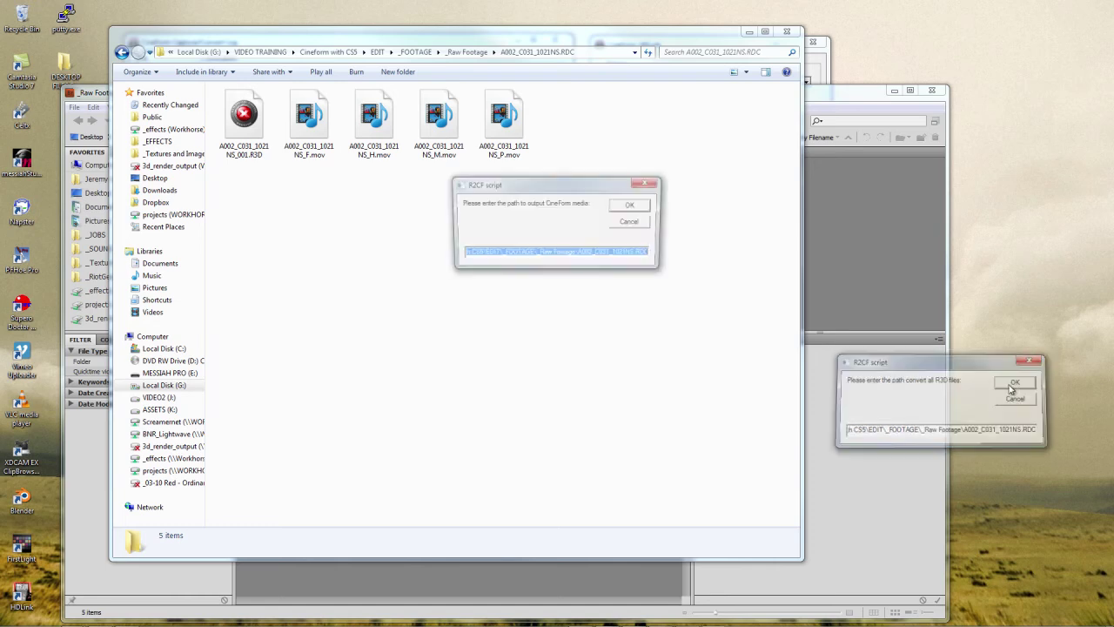
Set the CineForm output path to G:\VIDEO TRAINING\Cineform with CS5\EDIT\_FOOTAGE\_Cineform and confirm it.
left_click_drag(541, 183, 948, 245)
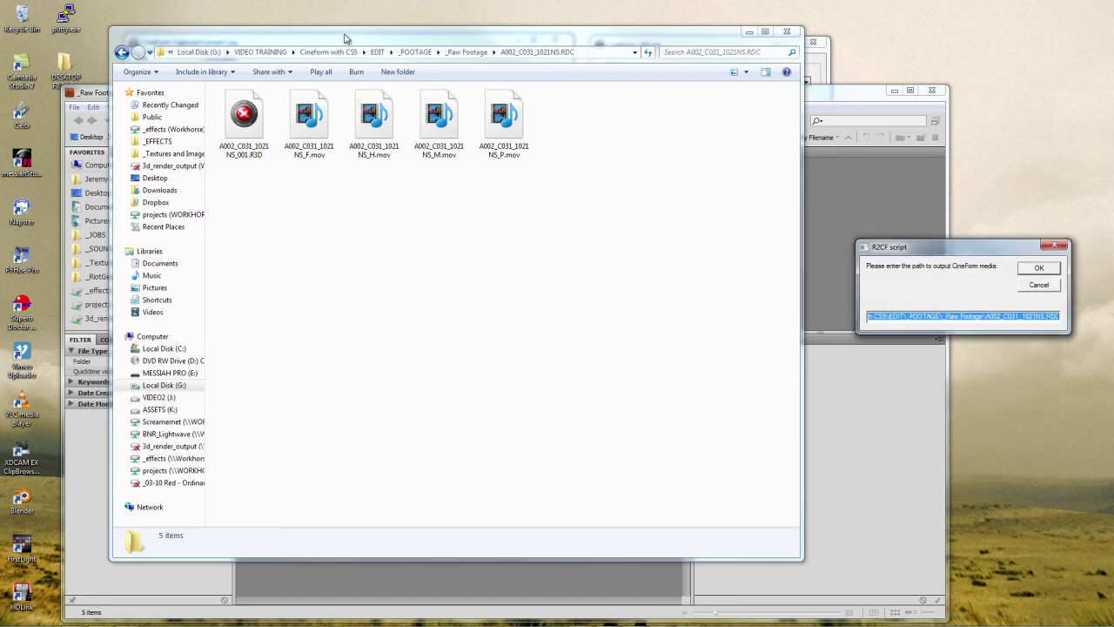
left_click(415, 52)
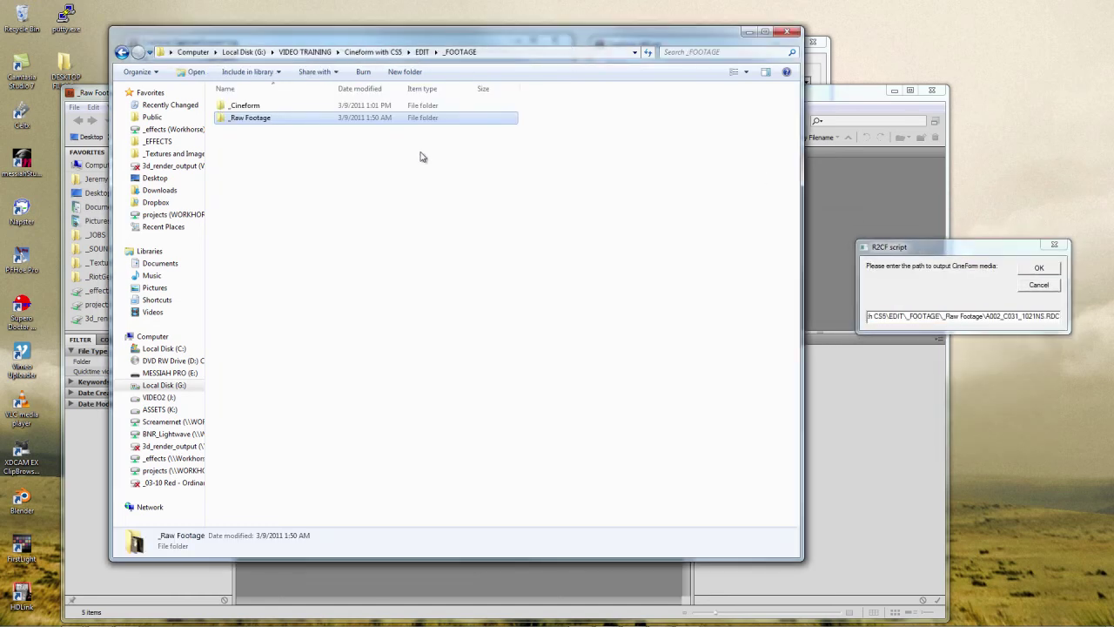
double_click(252, 106)
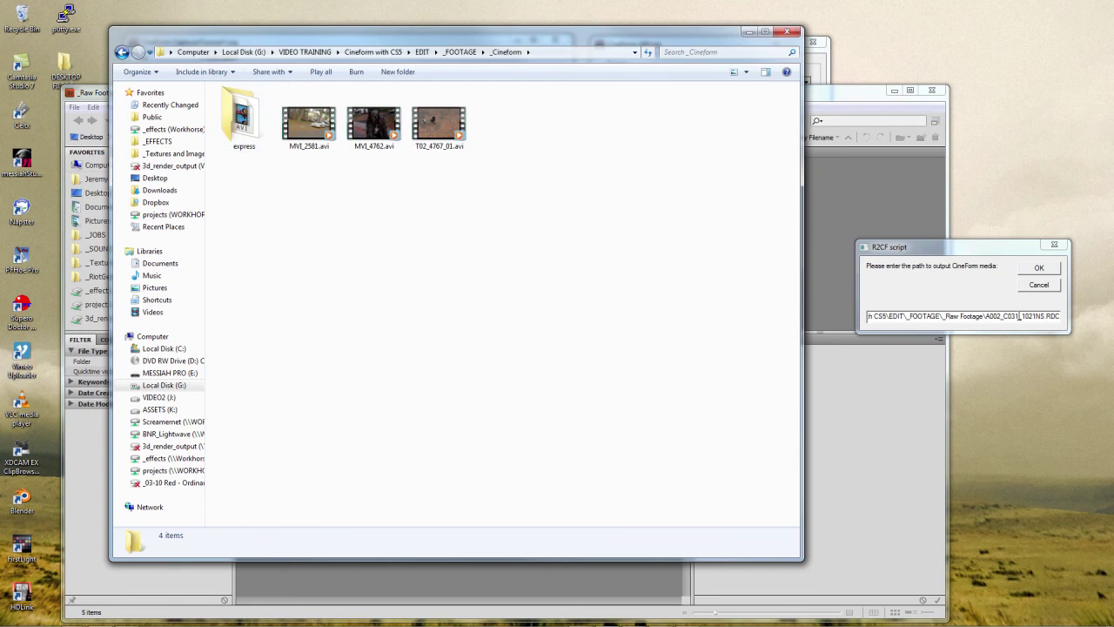
left_click_drag(947, 317, 1059, 316)
key("BackSpace")
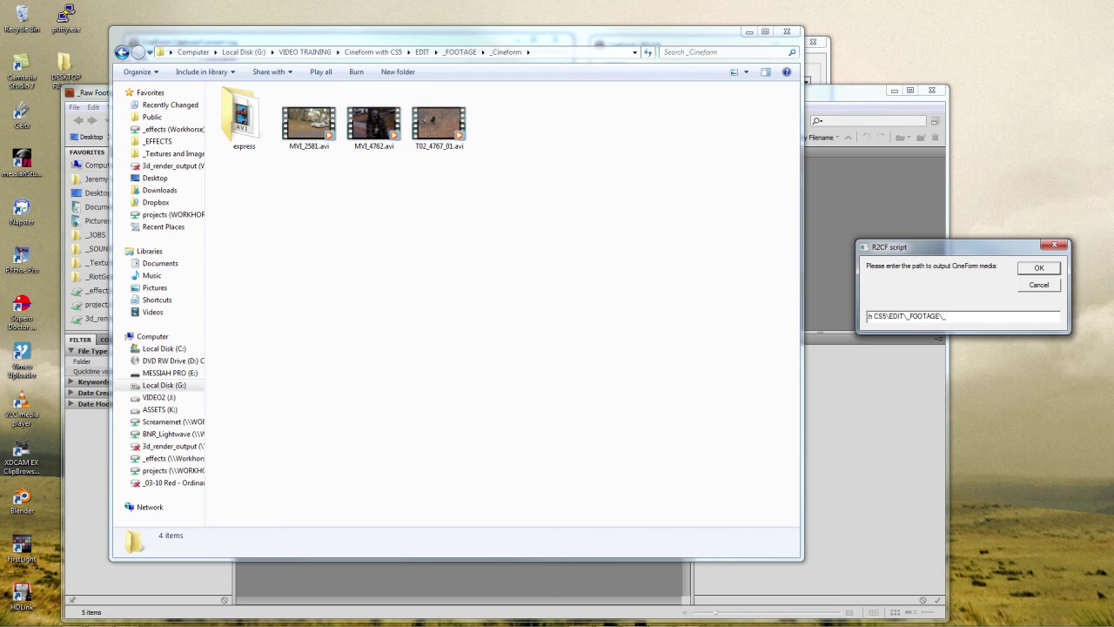
type("_Cineform")
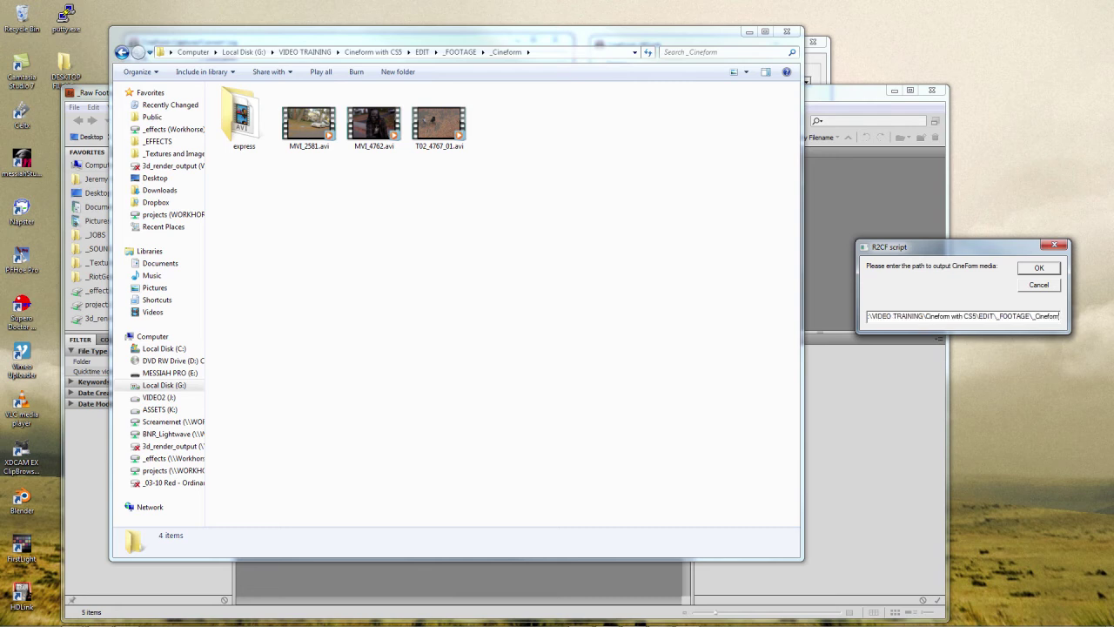
key("Home")
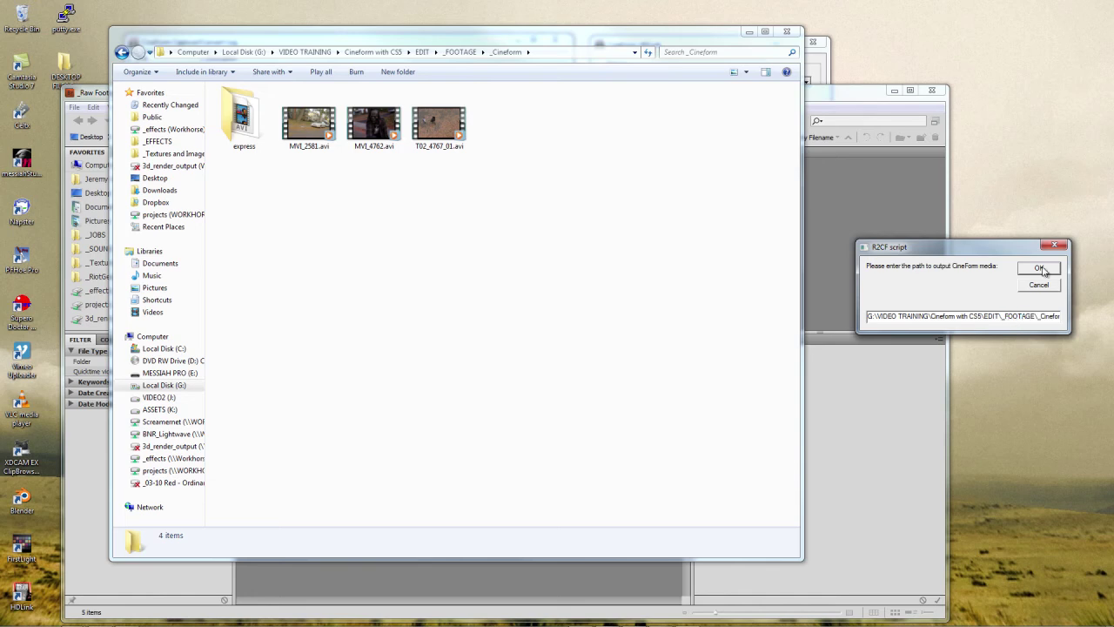
left_click(1040, 269)
Leave the EDL and external audio entries blank to run the RAW conversion, and reposition and enlarge its console window.
key("BackSpace")
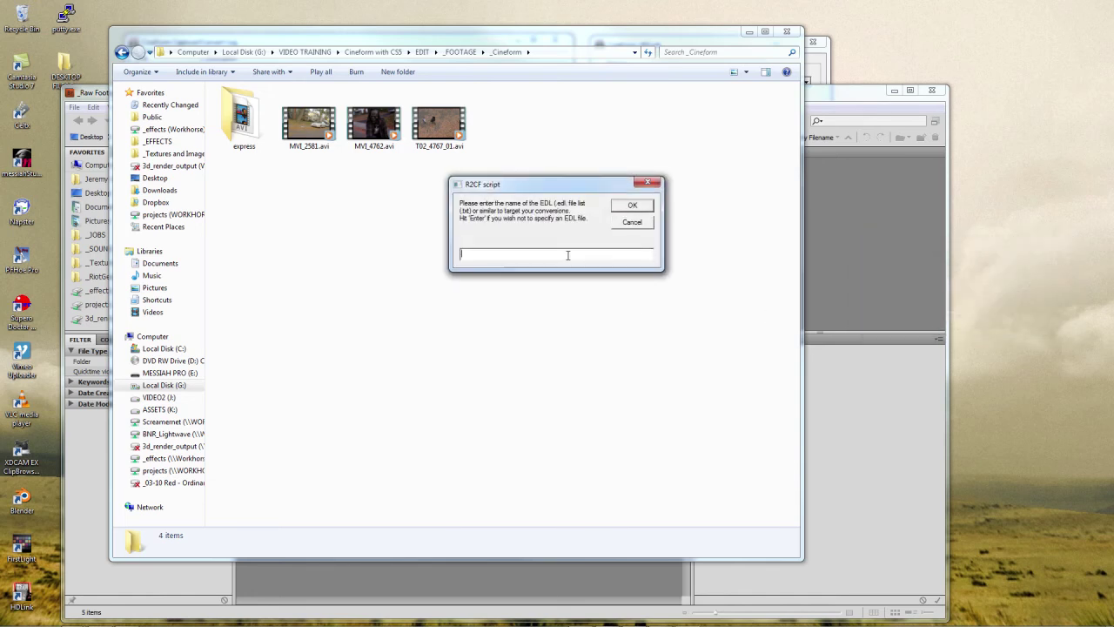
left_click(640, 209)
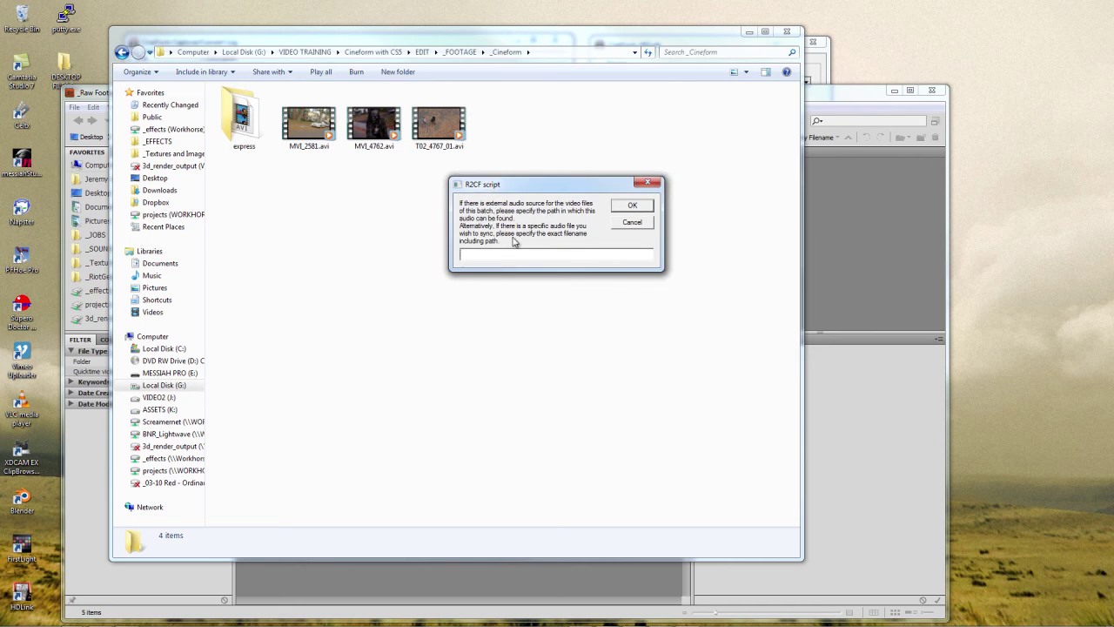
left_click(634, 206)
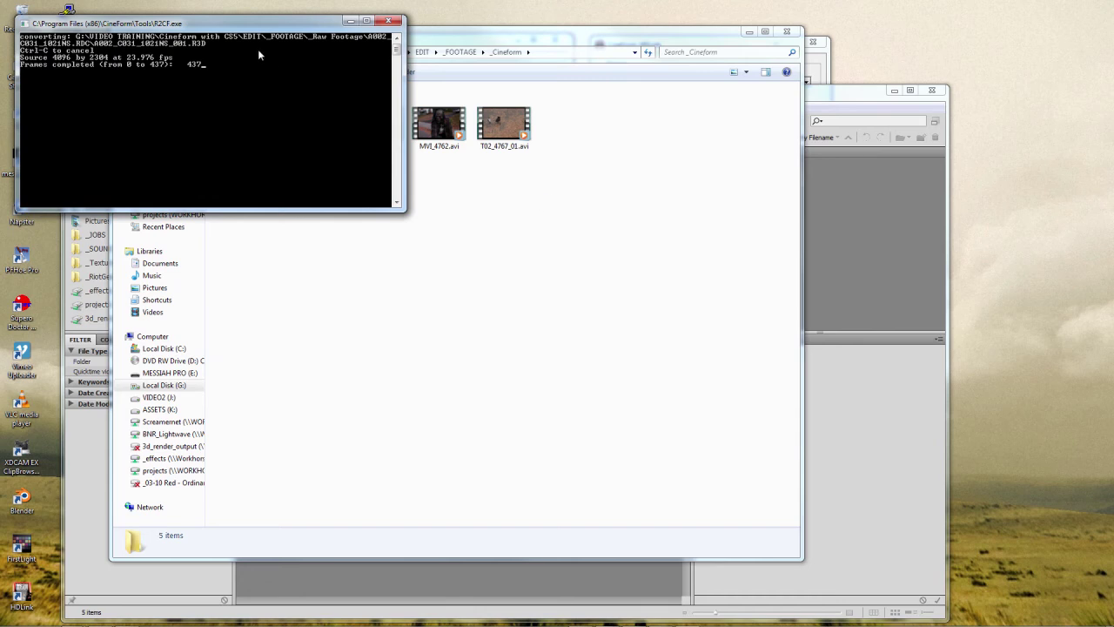
left_click_drag(295, 22, 298, 56)
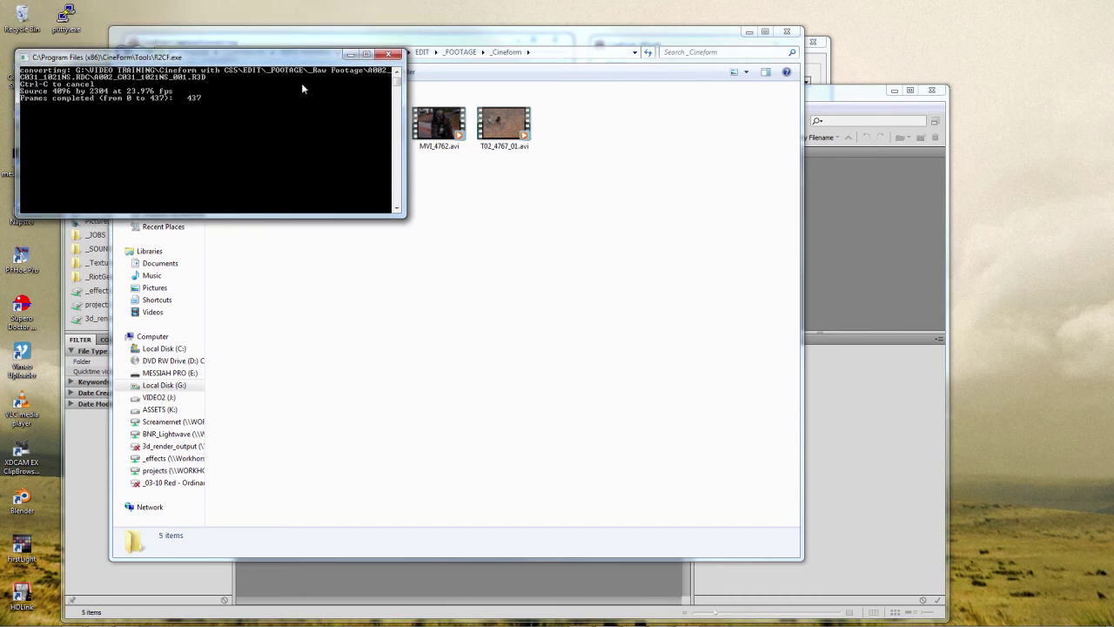
left_click_drag(296, 215, 298, 264)
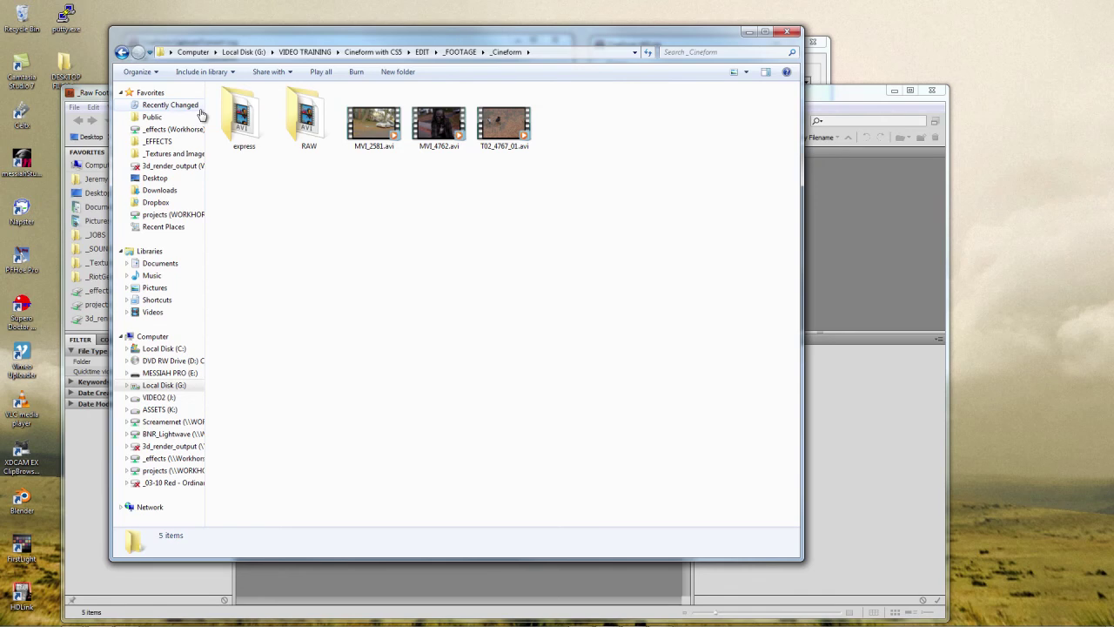
Open the RAW folder in _Cineform and check the details of the converted A002_C031_1021NS_001.R3D.avi.
left_click(310, 129)
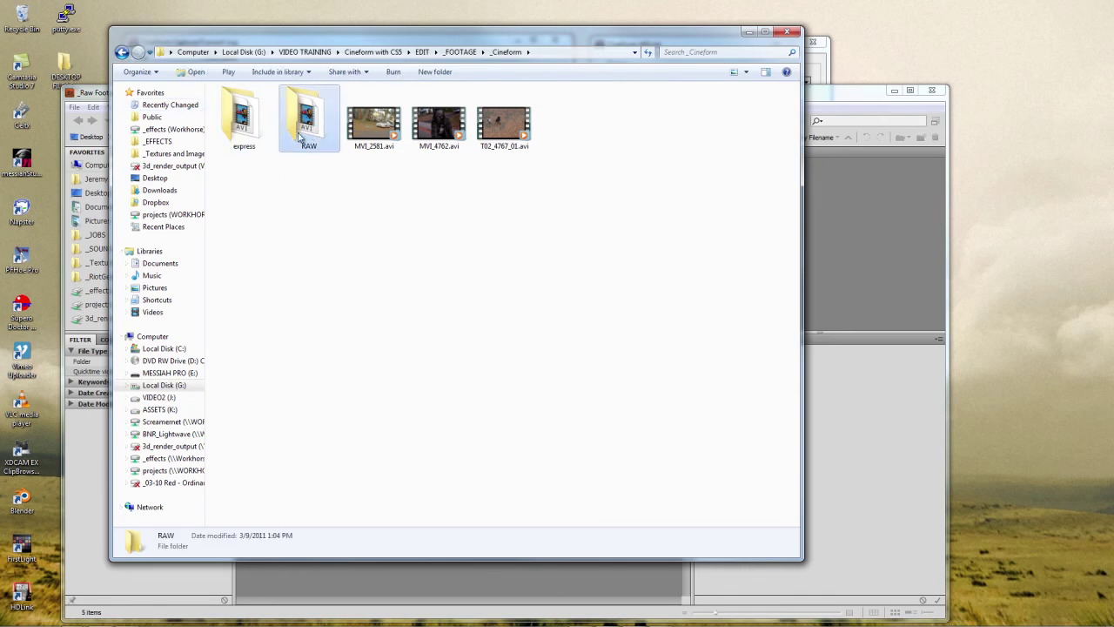
left_click(251, 132)
left_click(294, 132)
double_click(313, 126)
left_click(245, 111)
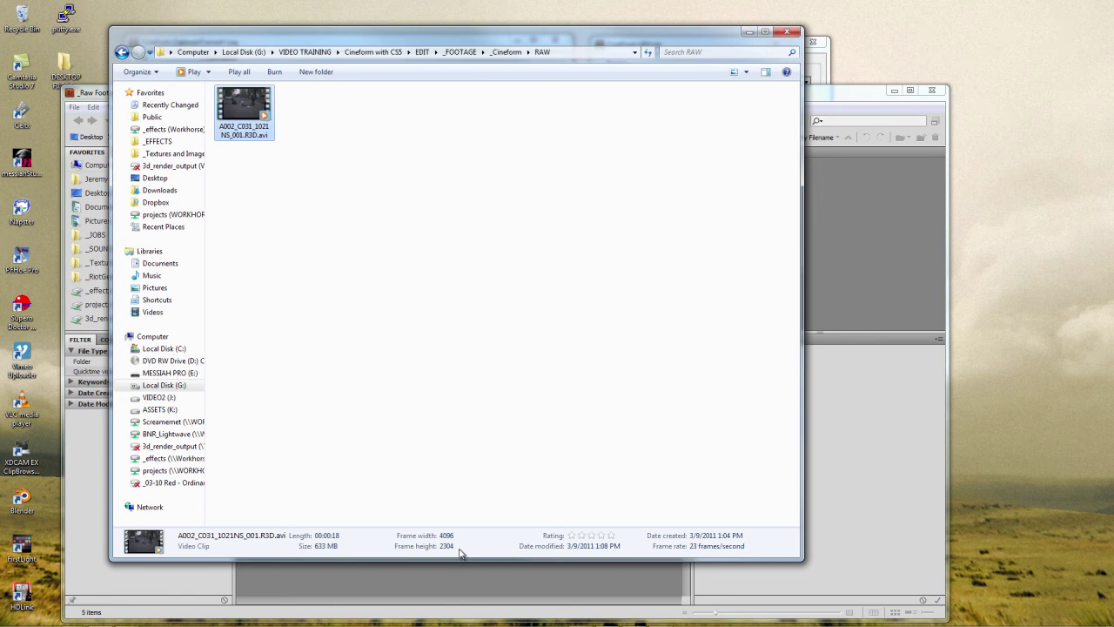
Play the RAW A002_C031_1021NS_001.R3D.avi in an enlarged media player window to check its playback.
double_click(255, 114)
left_click_drag(237, 166, 973, 566)
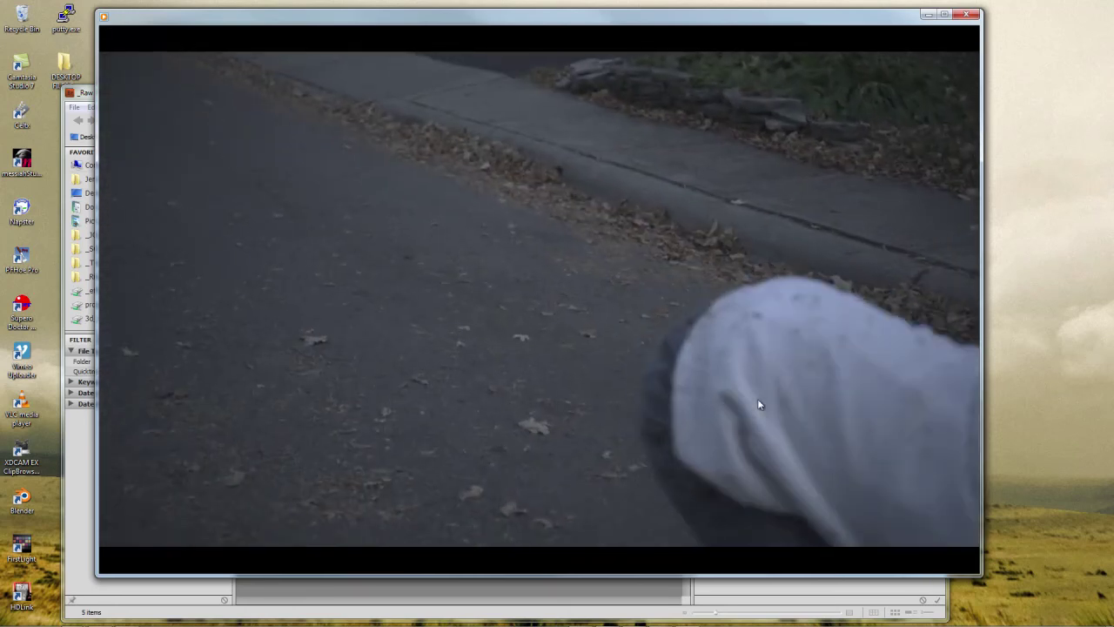
mouse_move(759, 403)
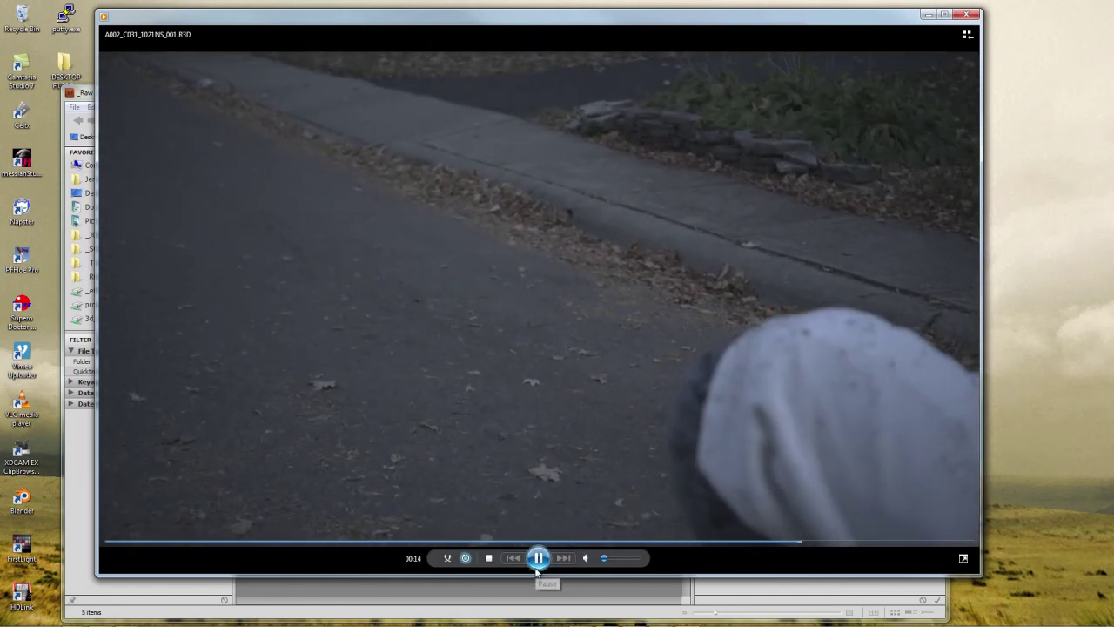
left_click_drag(601, 22, 504, 0)
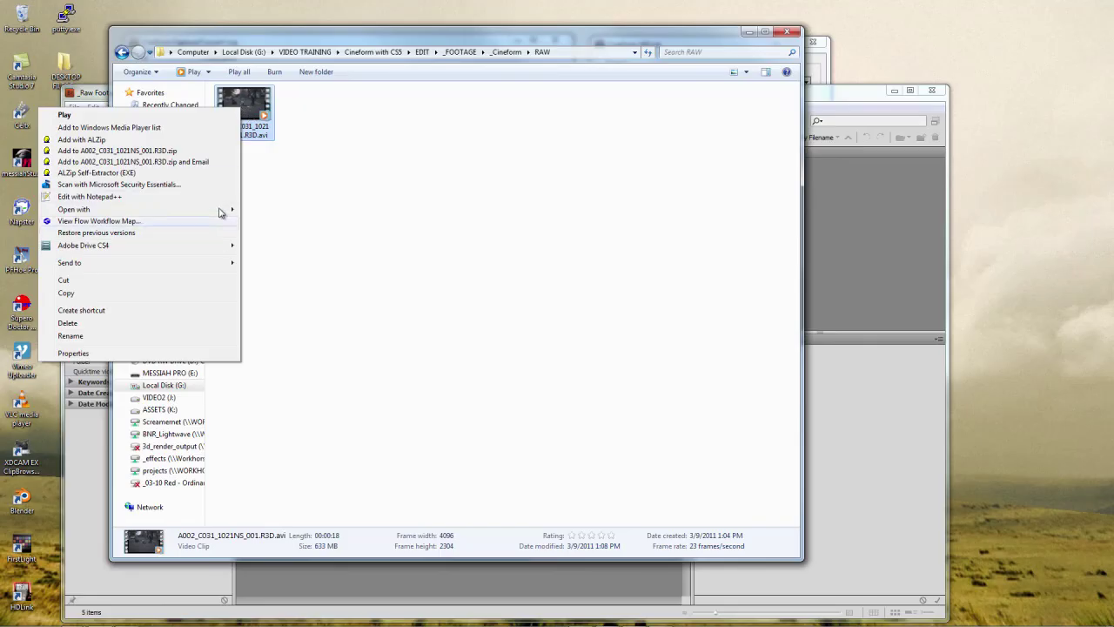
Open the RAW clip with QuickTime Player to view it at full size, and close that player.
mouse_move(222, 210)
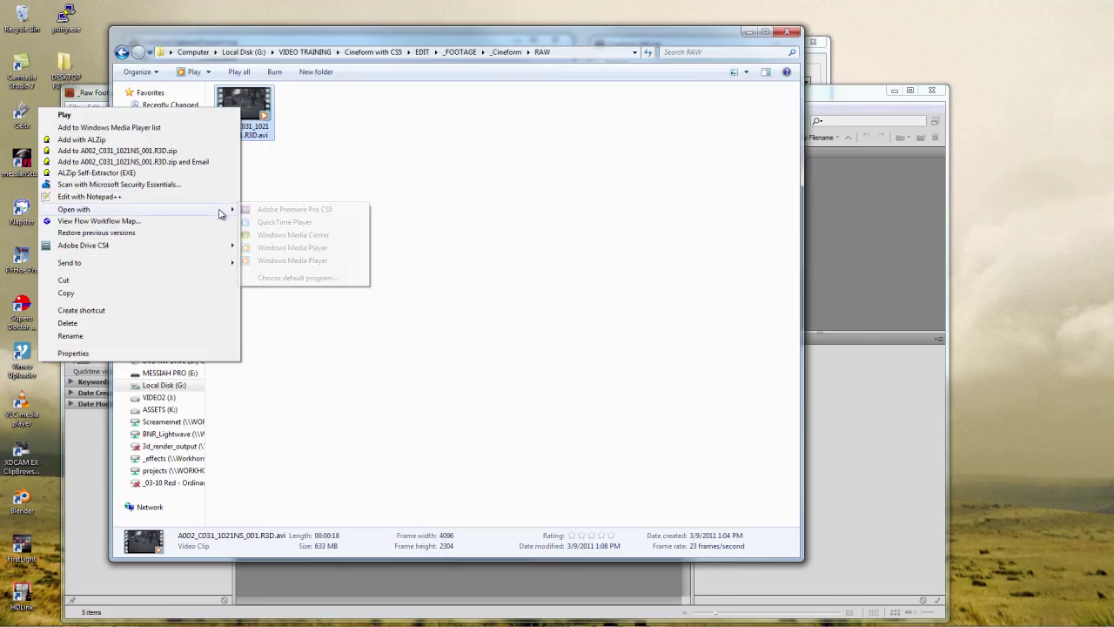
left_click(315, 221)
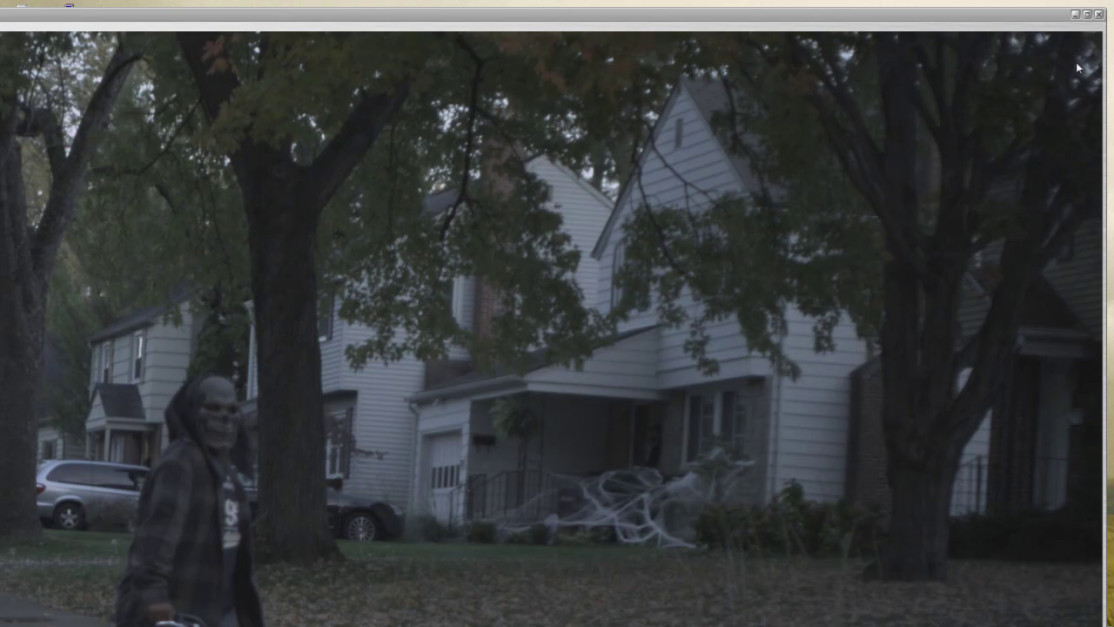
left_click(1098, 14)
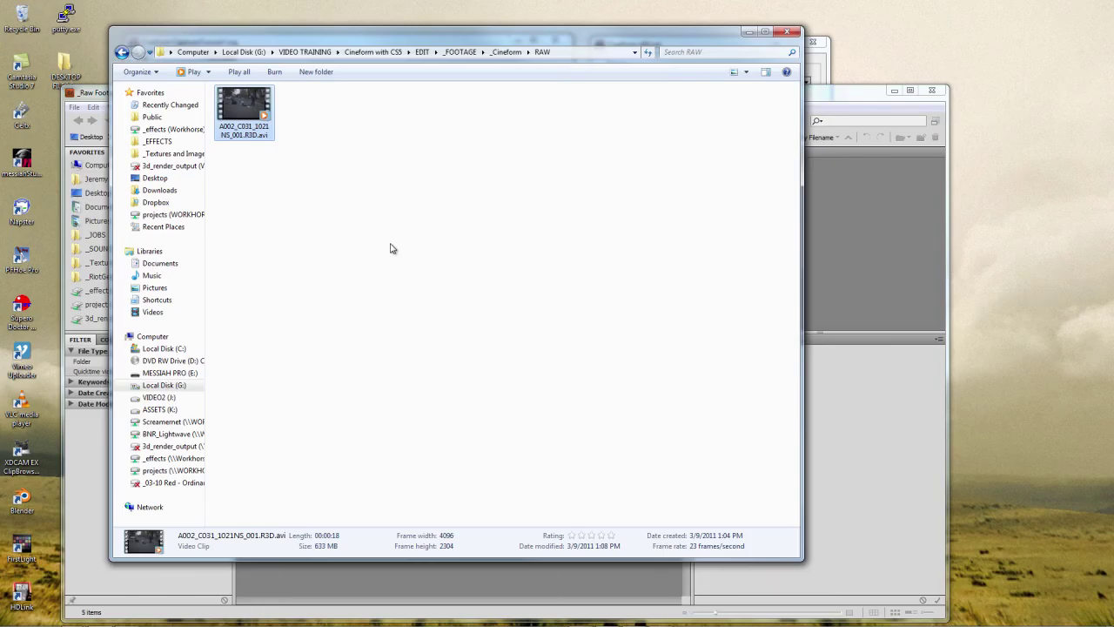
Play the RAW clip again in the default media player and enlarge the player window.
right_click(242, 113)
left_click(131, 116)
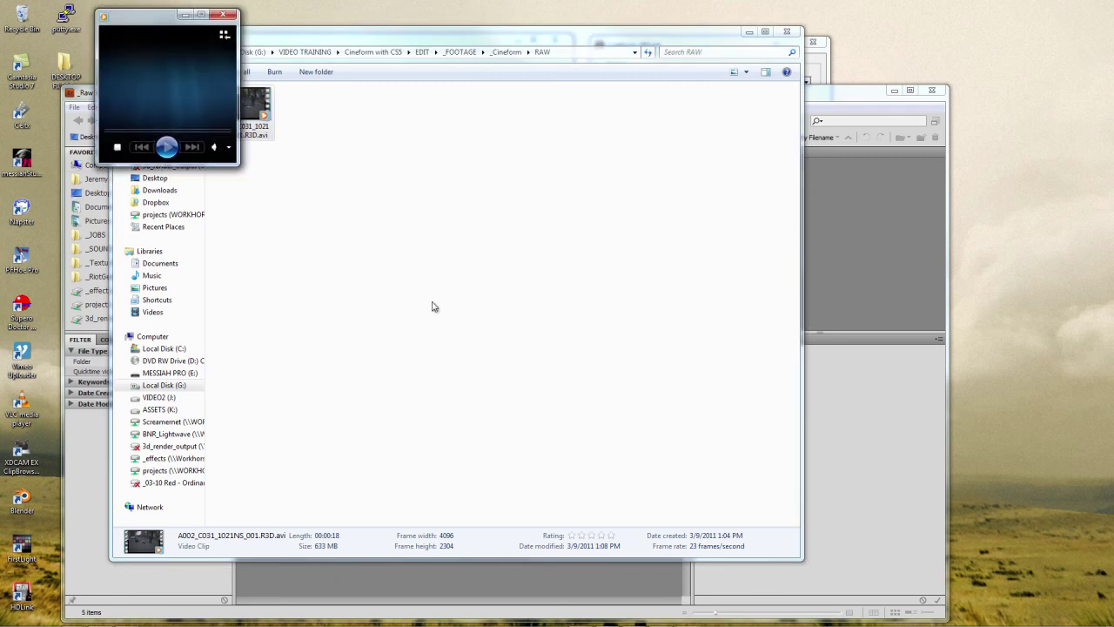
left_click_drag(233, 160, 896, 471)
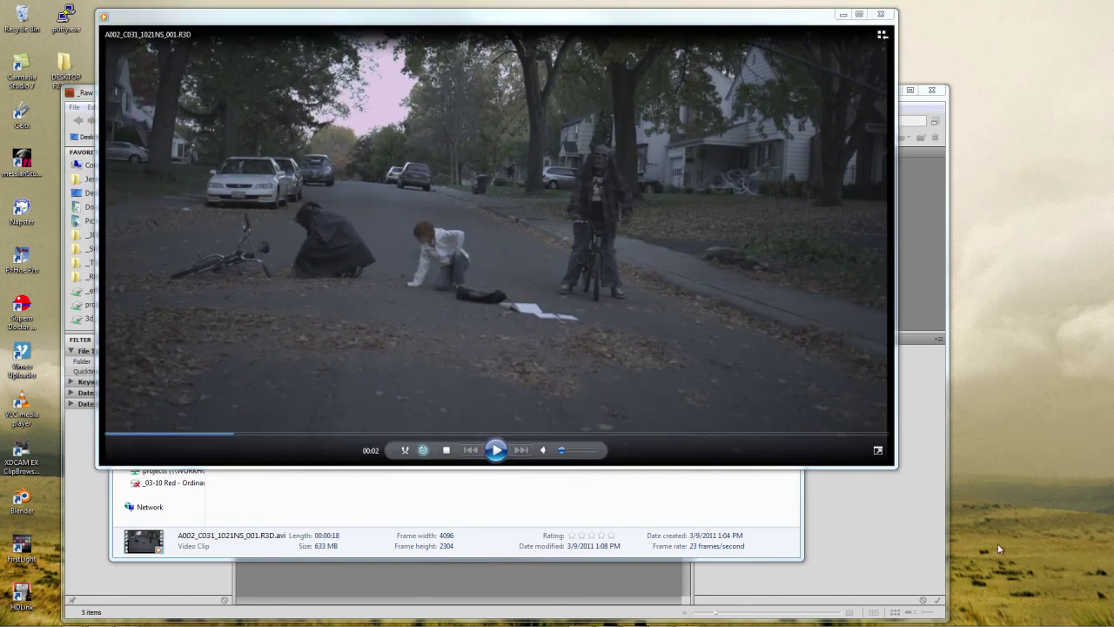
Enable White Balance and Primaries among the CineForm Active Metadata options.
mouse_move(1019, 623)
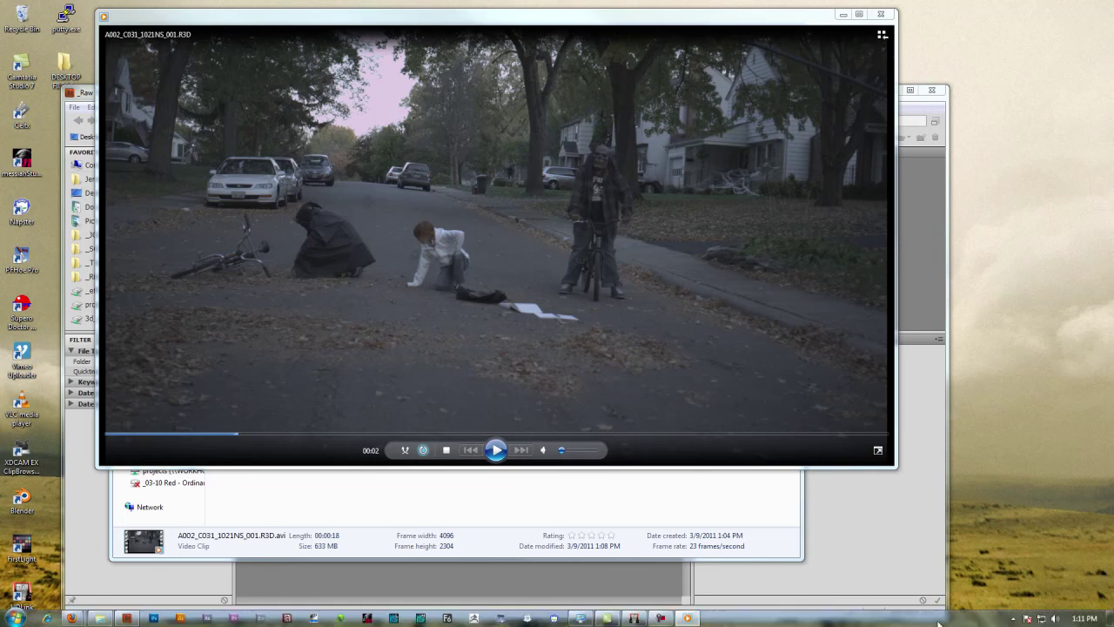
left_click(1012, 619)
right_click(1004, 563)
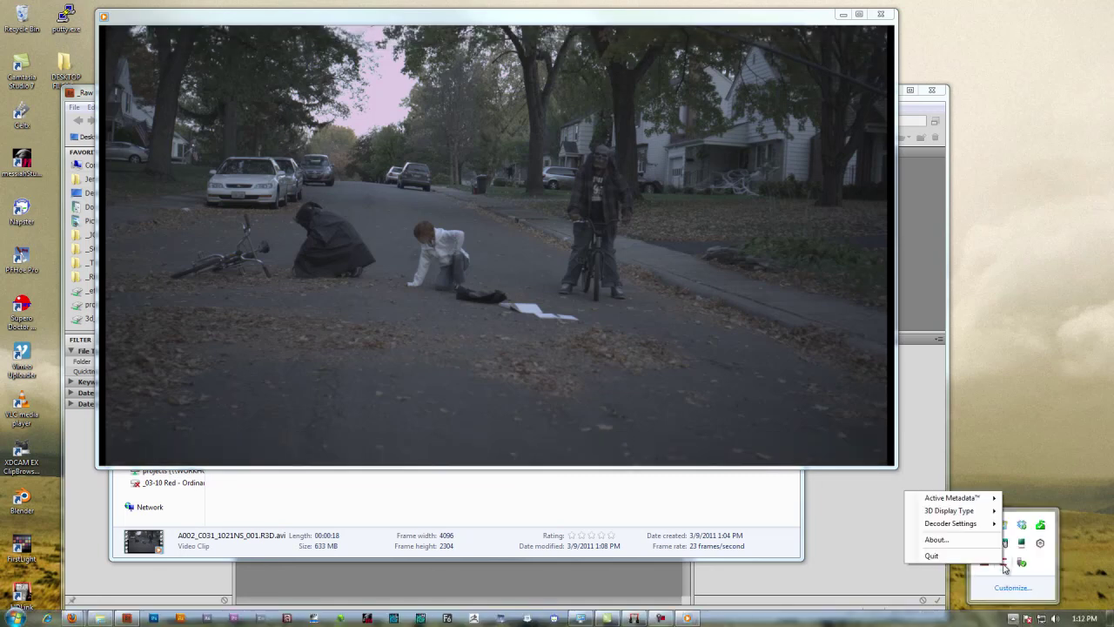
mouse_move(966, 501)
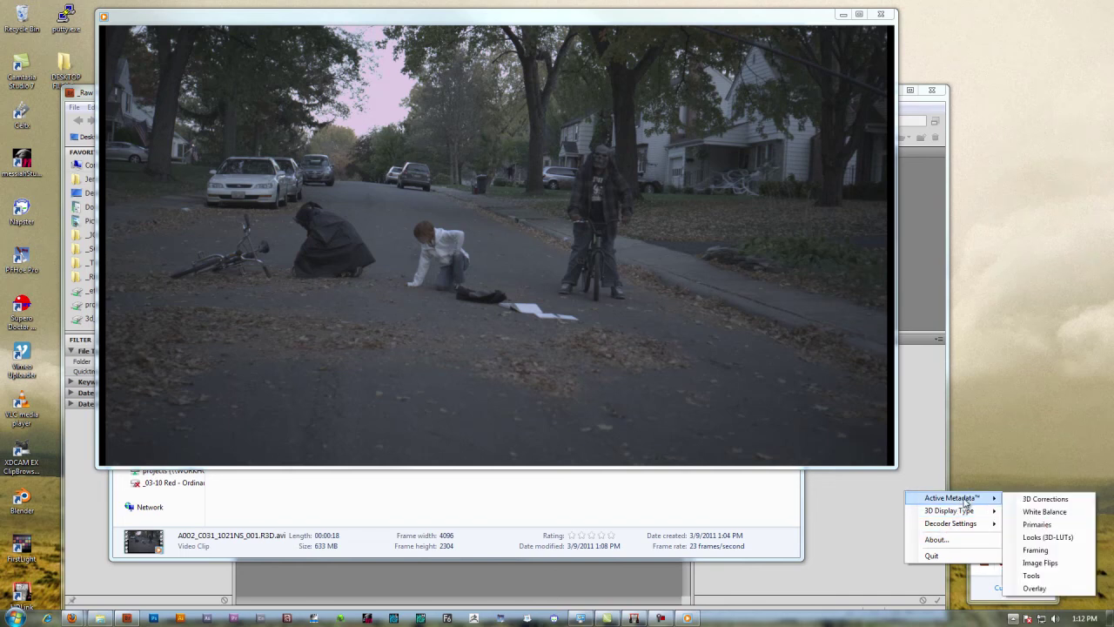
left_click(1045, 510)
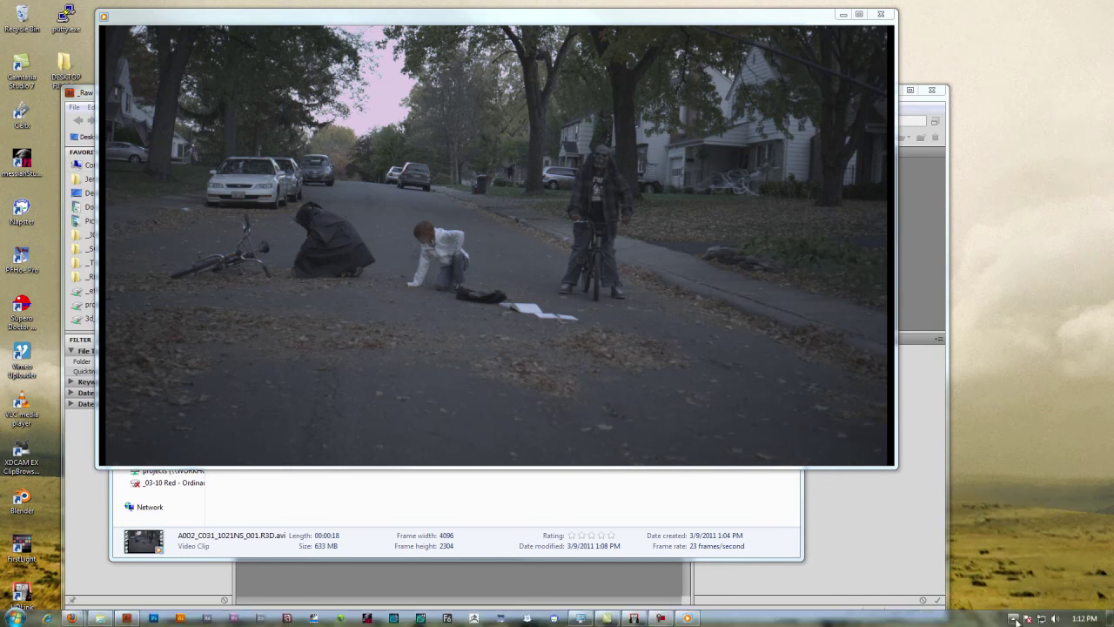
left_click(1013, 618)
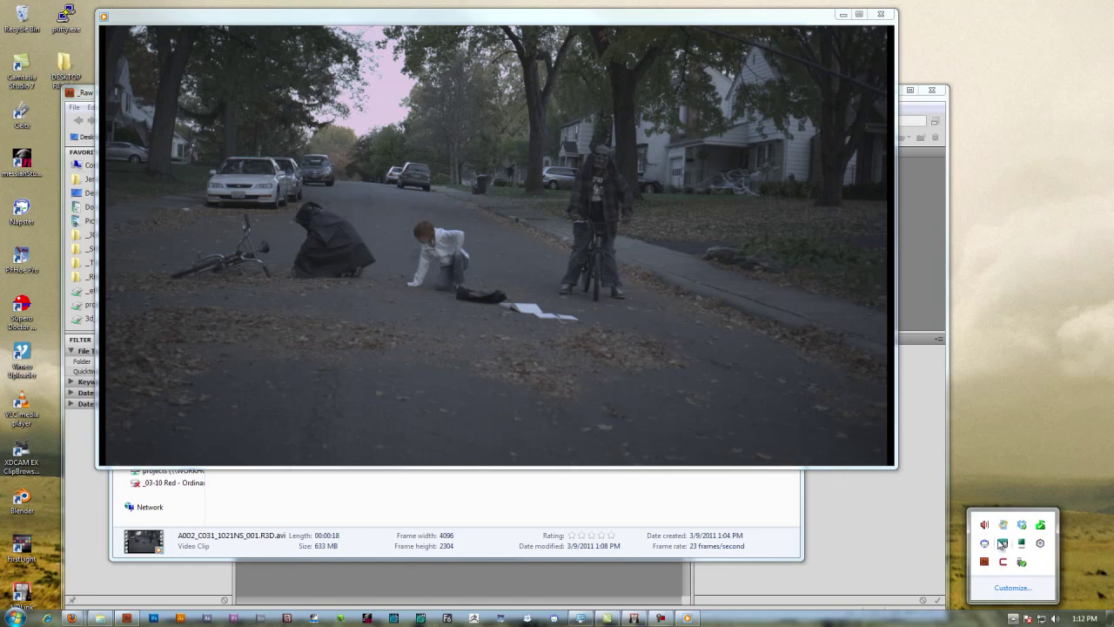
right_click(1005, 566)
mouse_move(973, 497)
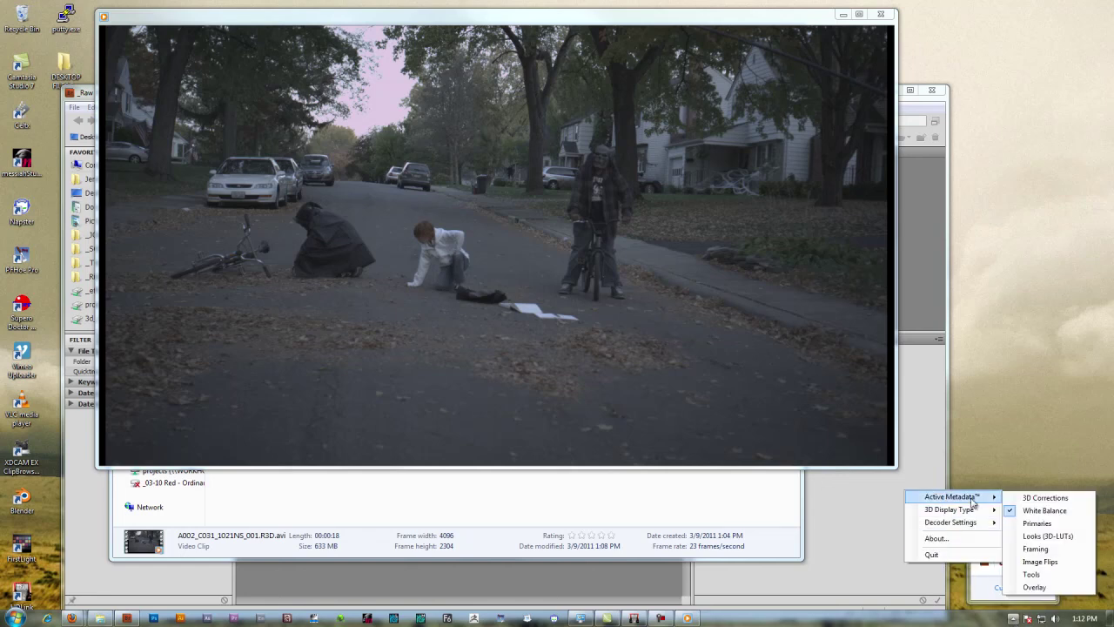
left_click(1025, 525)
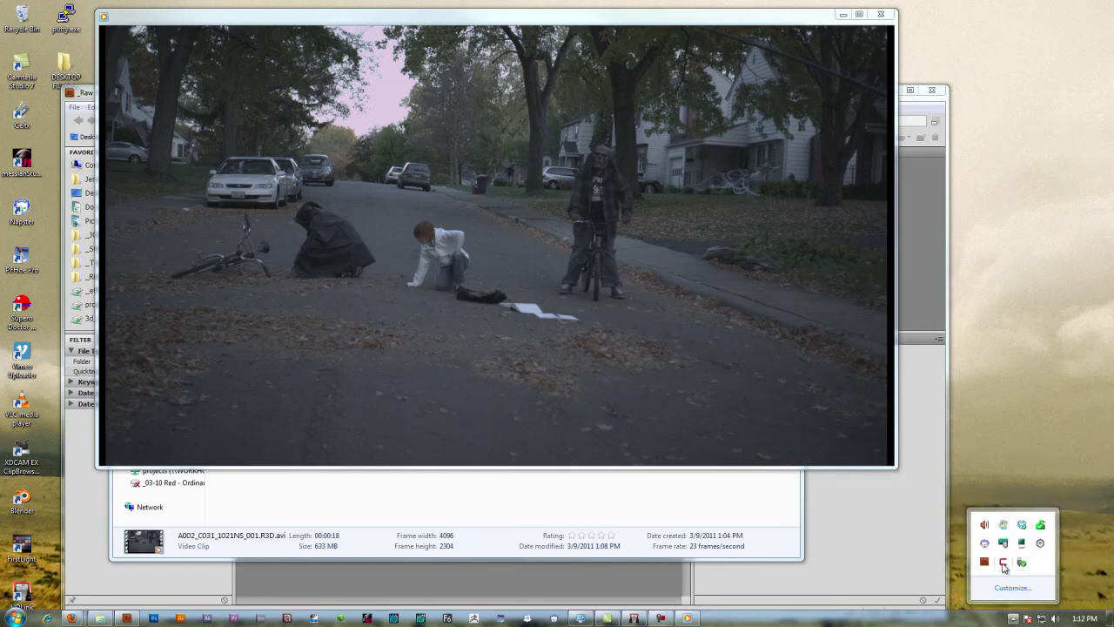
Enable Looks (3D-LUTs) and Framing among the CineForm Active Metadata options.
right_click(1005, 566)
mouse_move(979, 499)
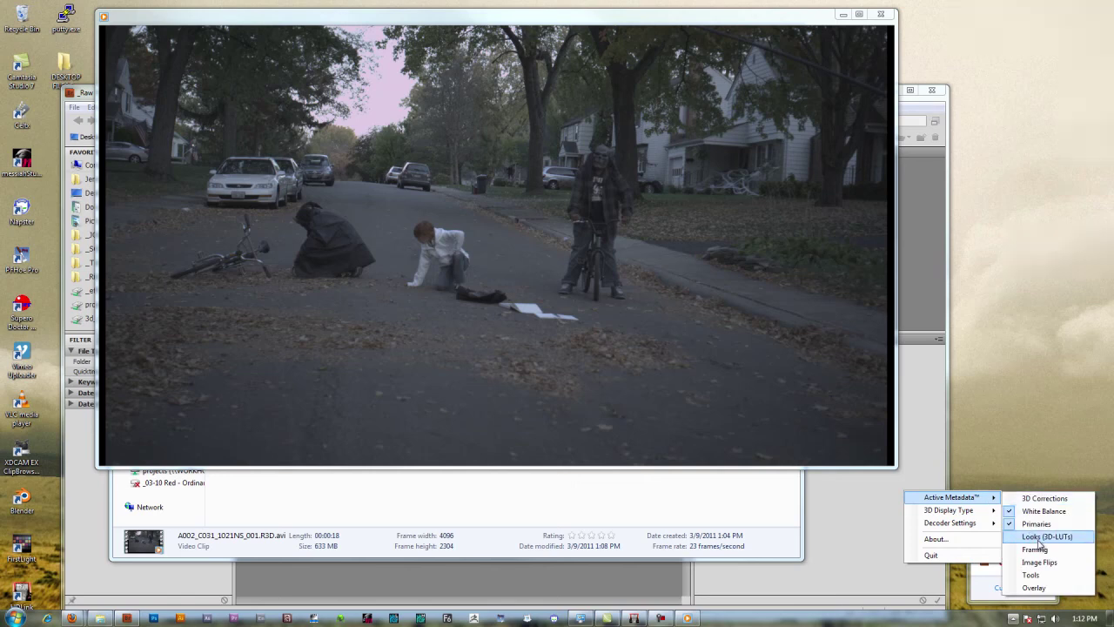
left_click(1039, 542)
right_click(1005, 565)
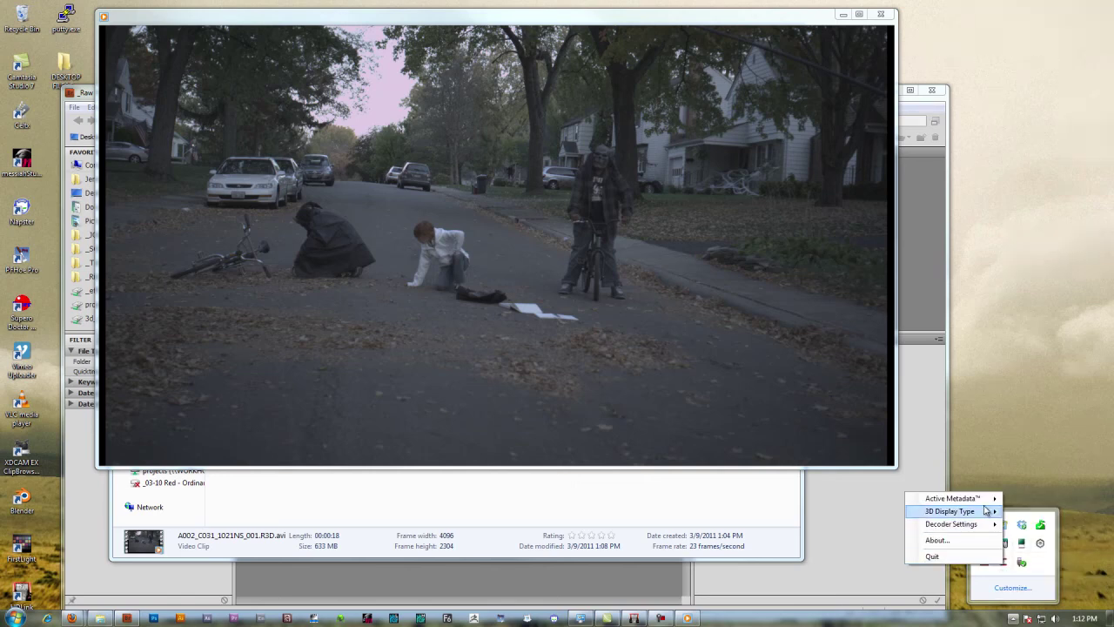
mouse_move(979, 499)
left_click(1036, 554)
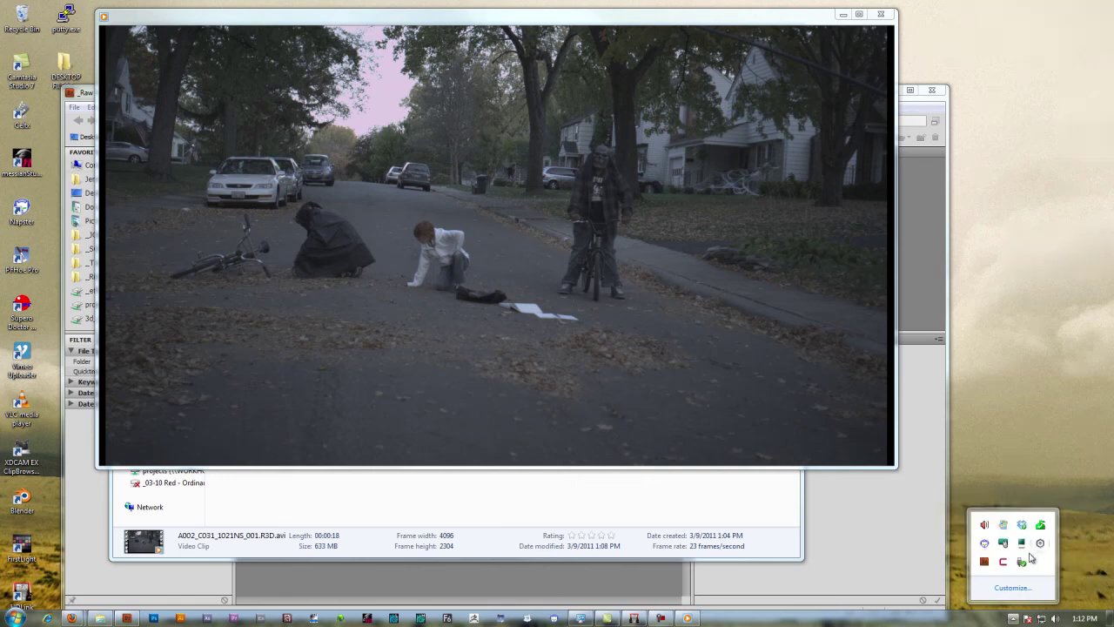
right_click(1005, 566)
mouse_move(975, 500)
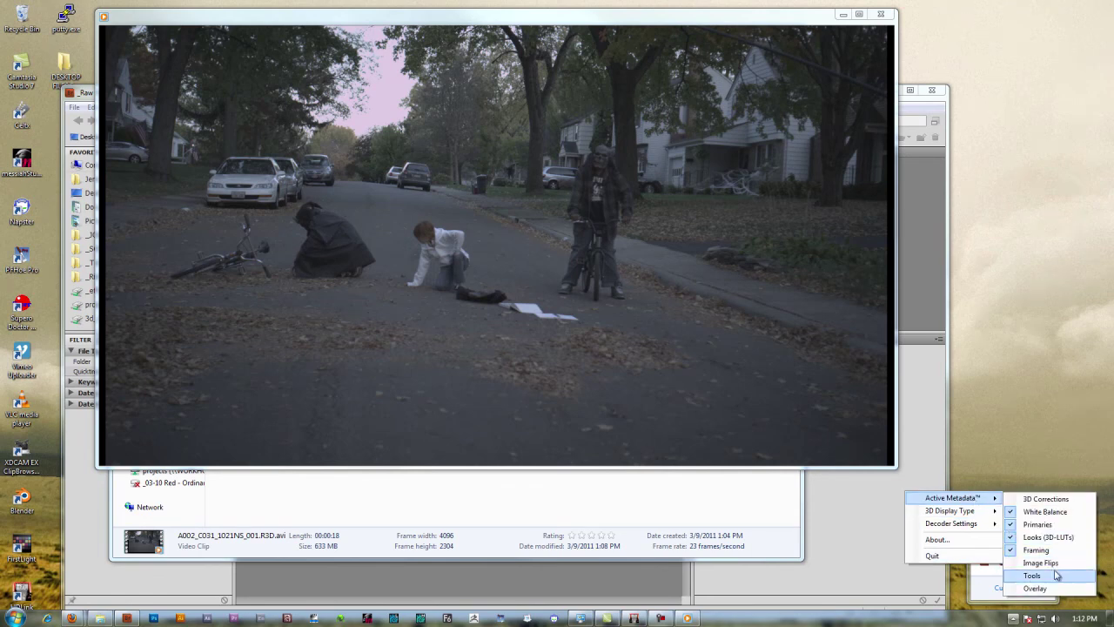
left_click(632, 365)
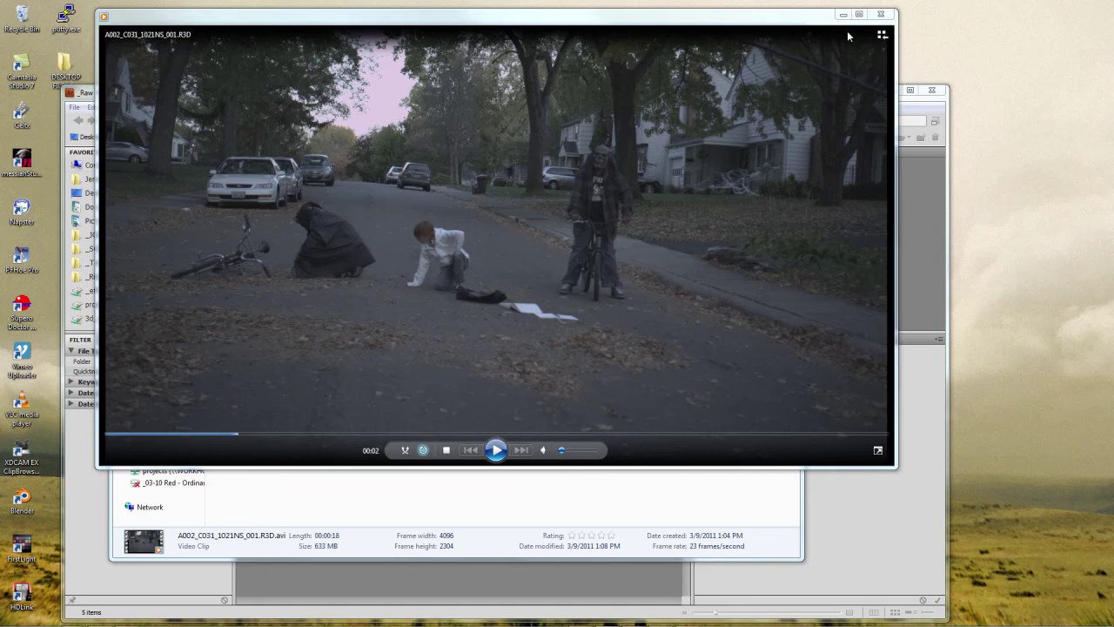
Reopen the RAW A002_C031_1021NS_001.R3D.avi in an enlarged player to review it with the enabled Active Metadata, and close the player.
left_click(880, 14)
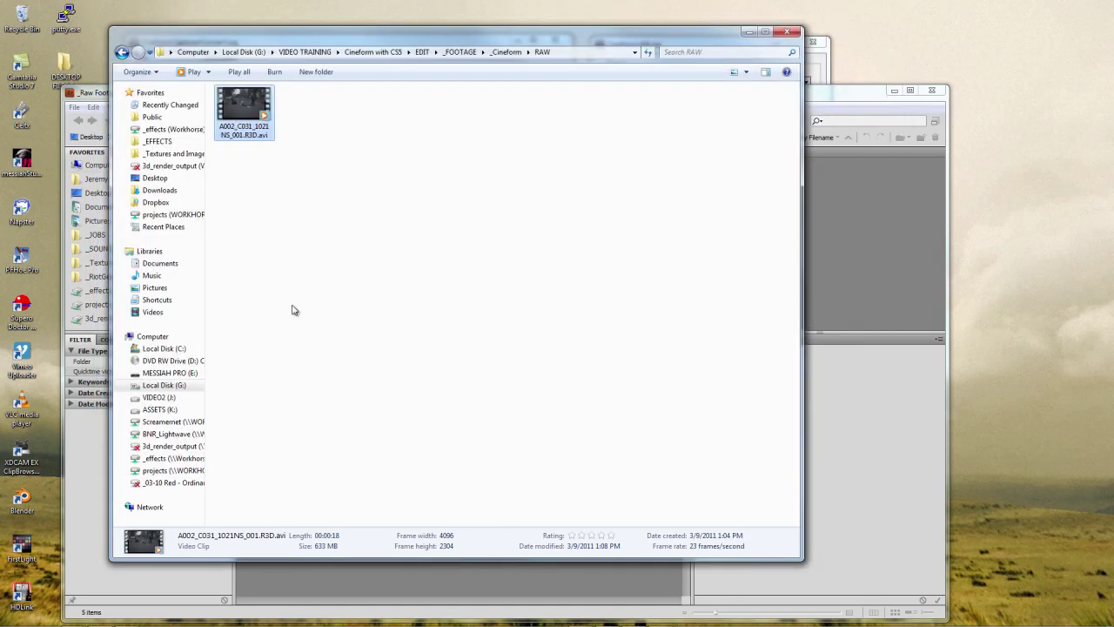
double_click(244, 121)
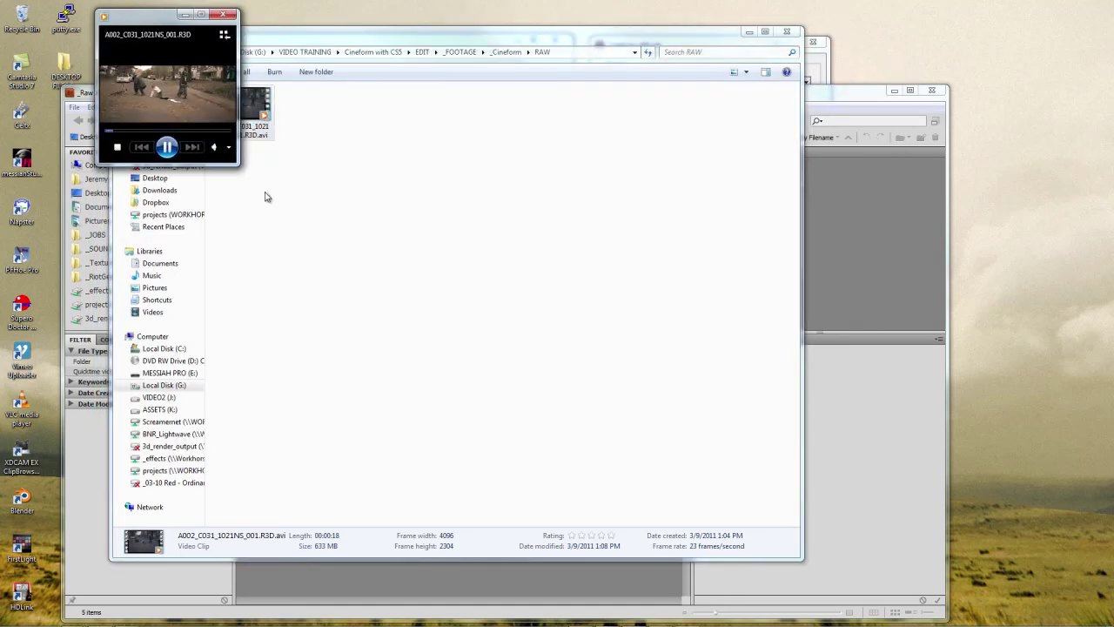
left_click_drag(240, 105, 695, 104)
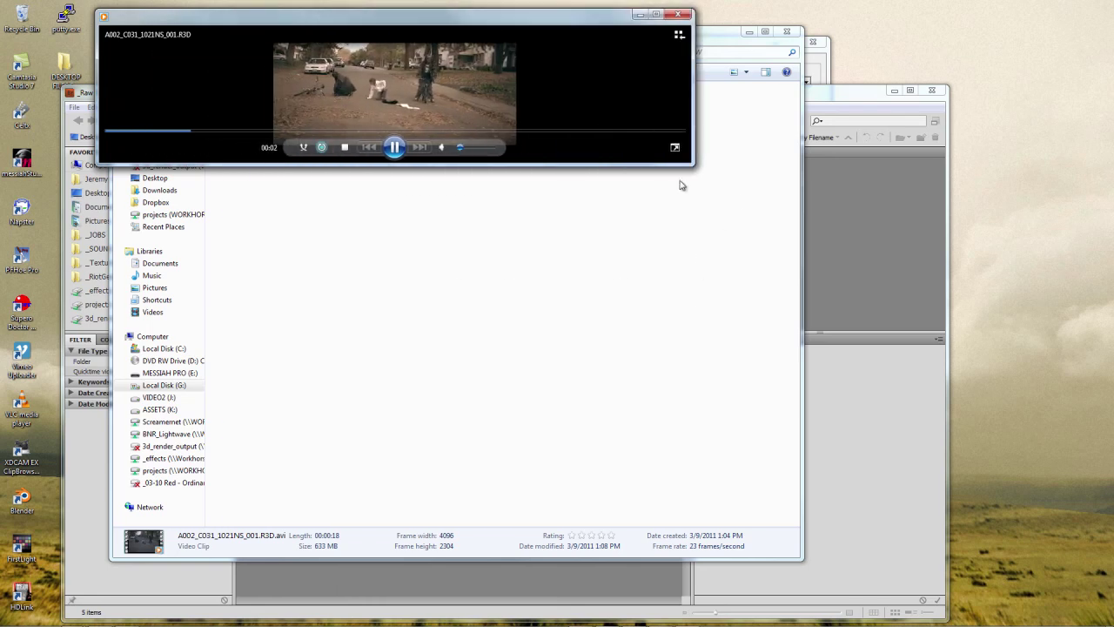
left_click_drag(574, 165, 577, 575)
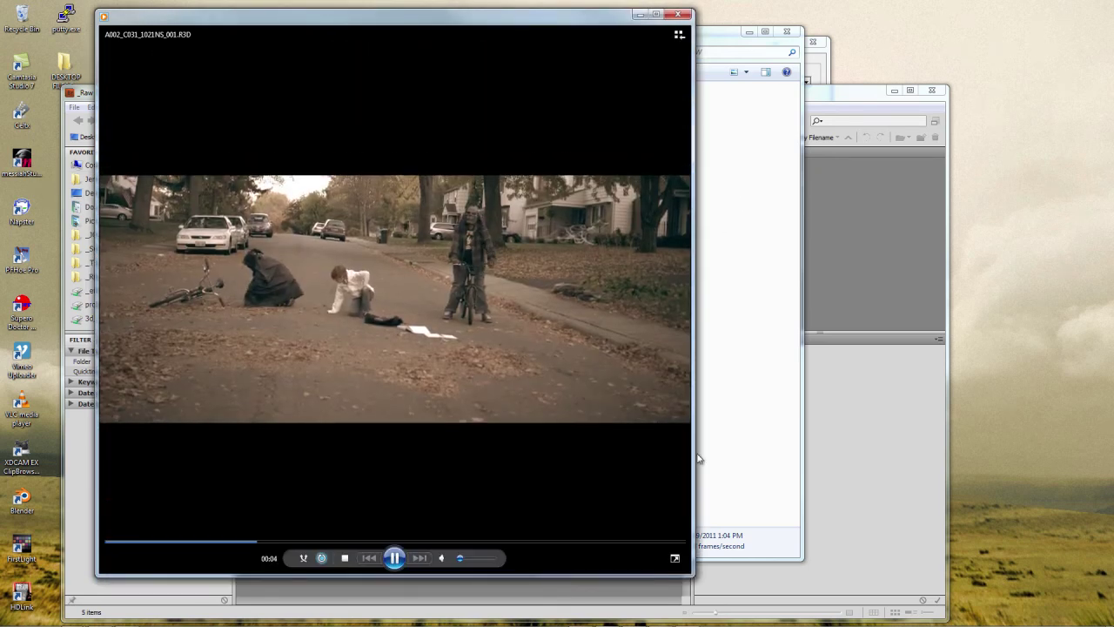
left_click_drag(694, 463, 957, 472)
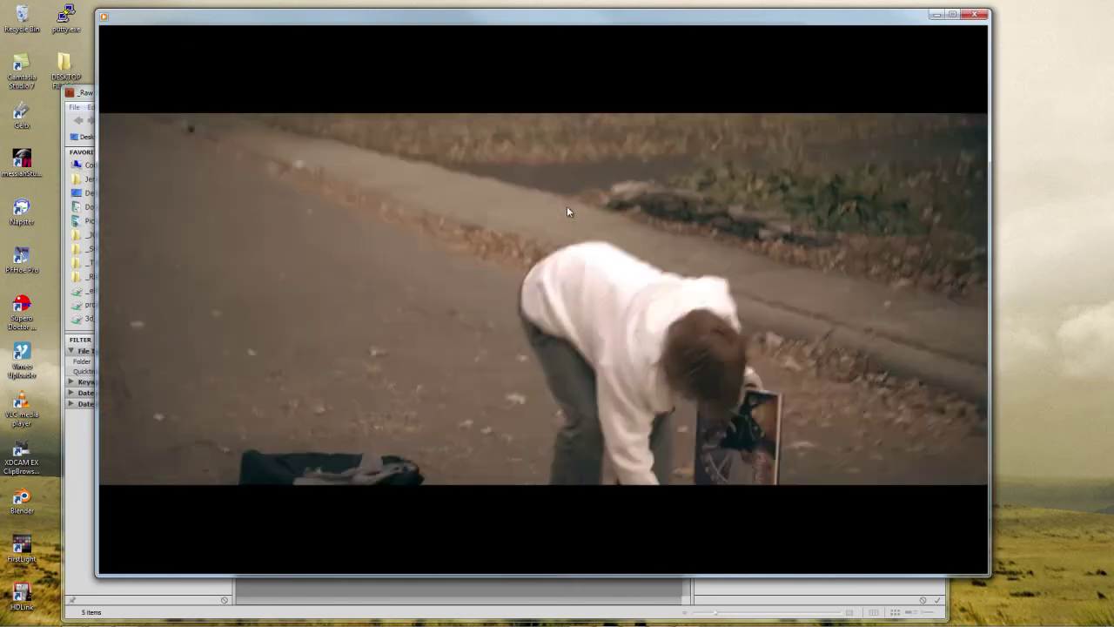
mouse_move(557, 410)
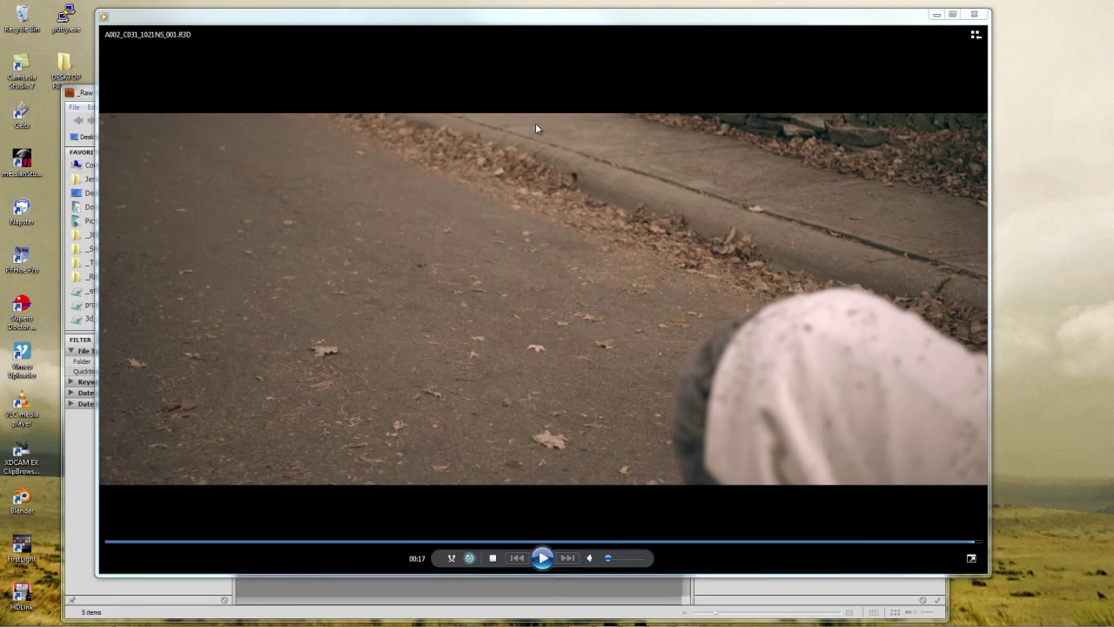
left_click_drag(528, 18, 587, 20)
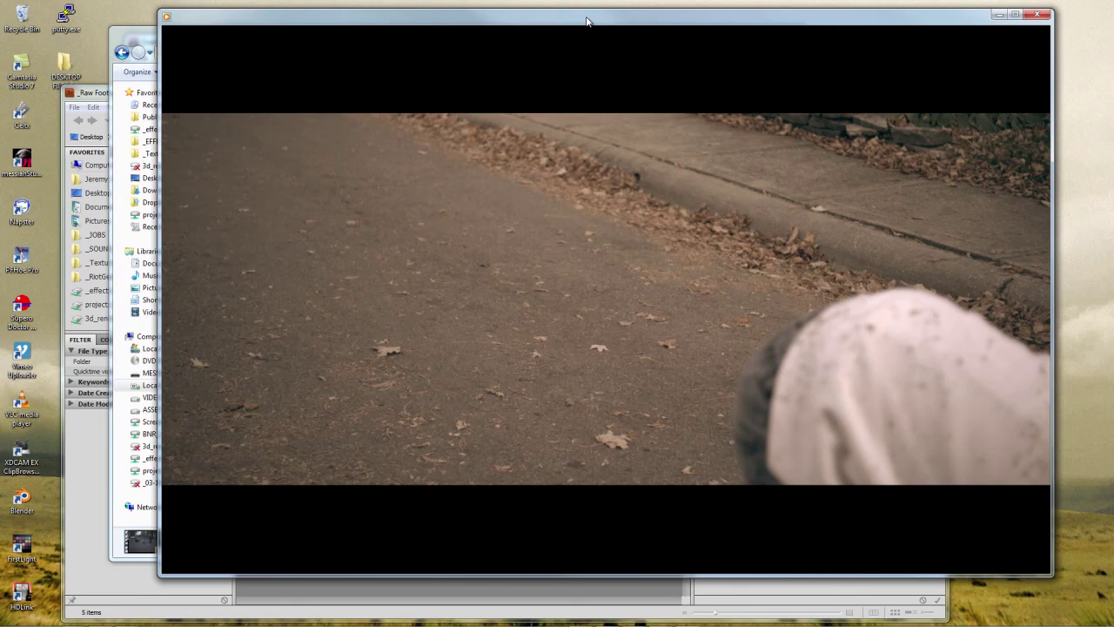
left_click(1044, 16)
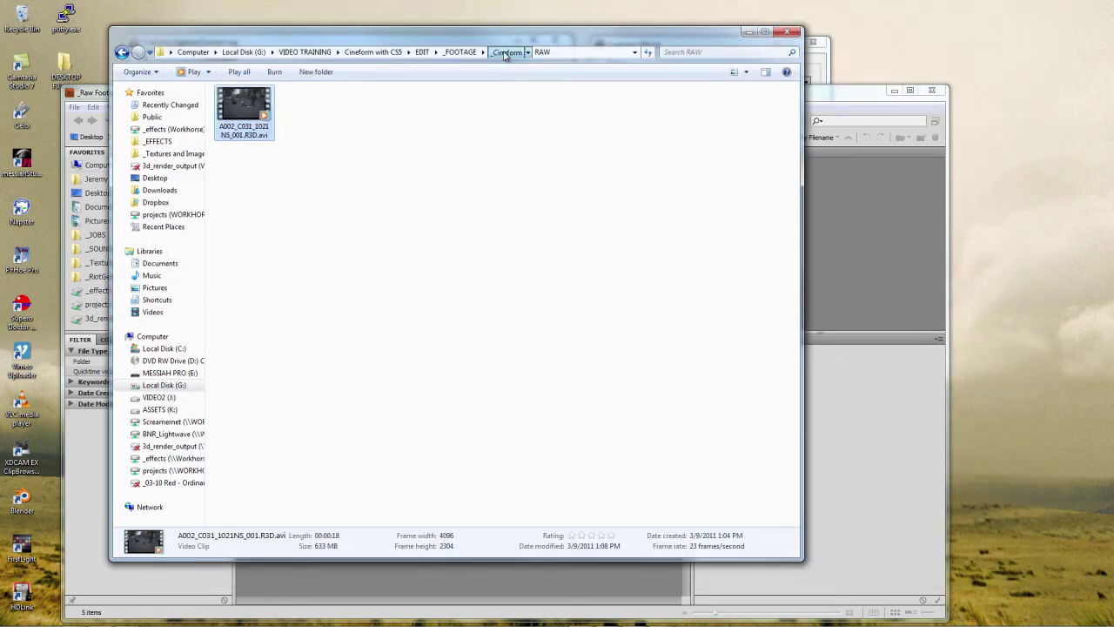
Return to the _Cineform folder and examine the express and RAW conversion folders.
left_click(504, 54)
left_click(246, 130)
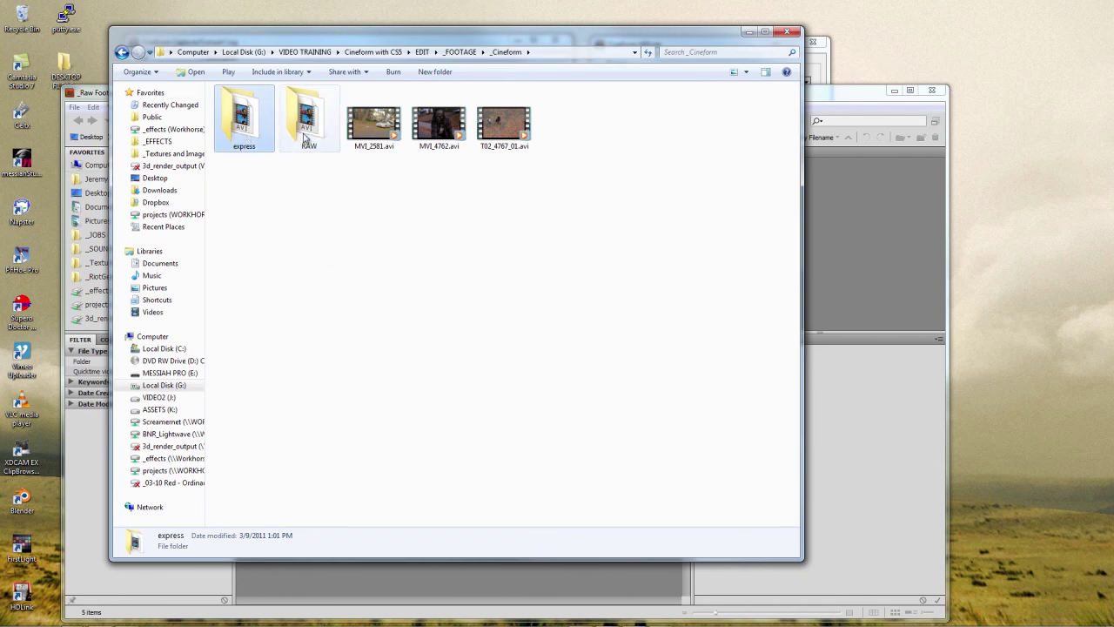
left_click(305, 135)
left_click(230, 112)
left_click(322, 124)
left_click(248, 117)
double_click(315, 132)
left_click(496, 52)
left_click(259, 139)
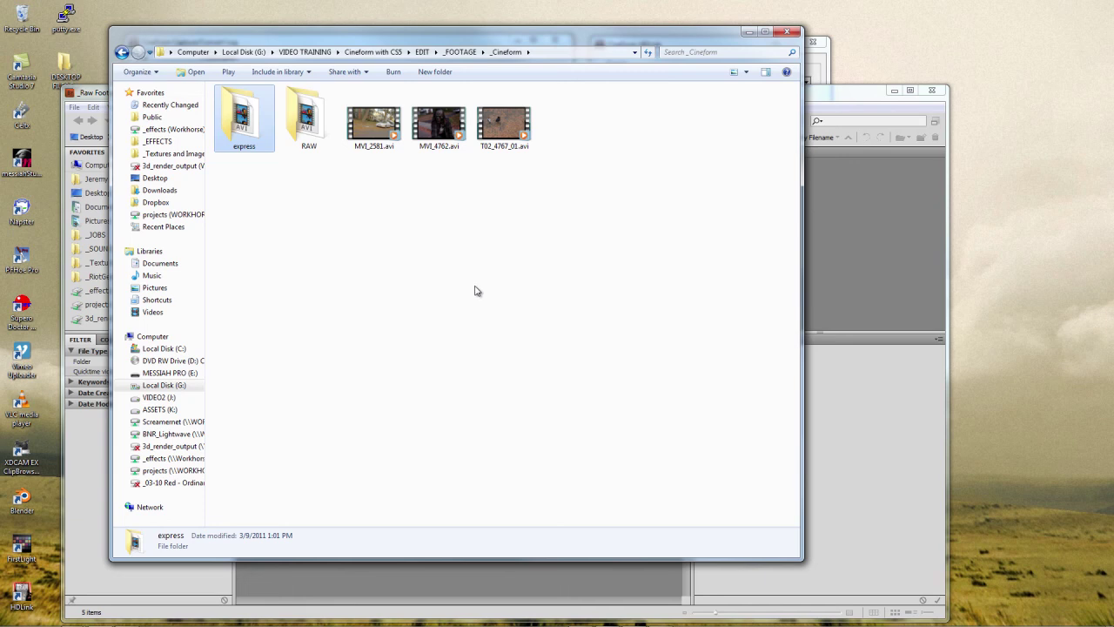
left_click(315, 120)
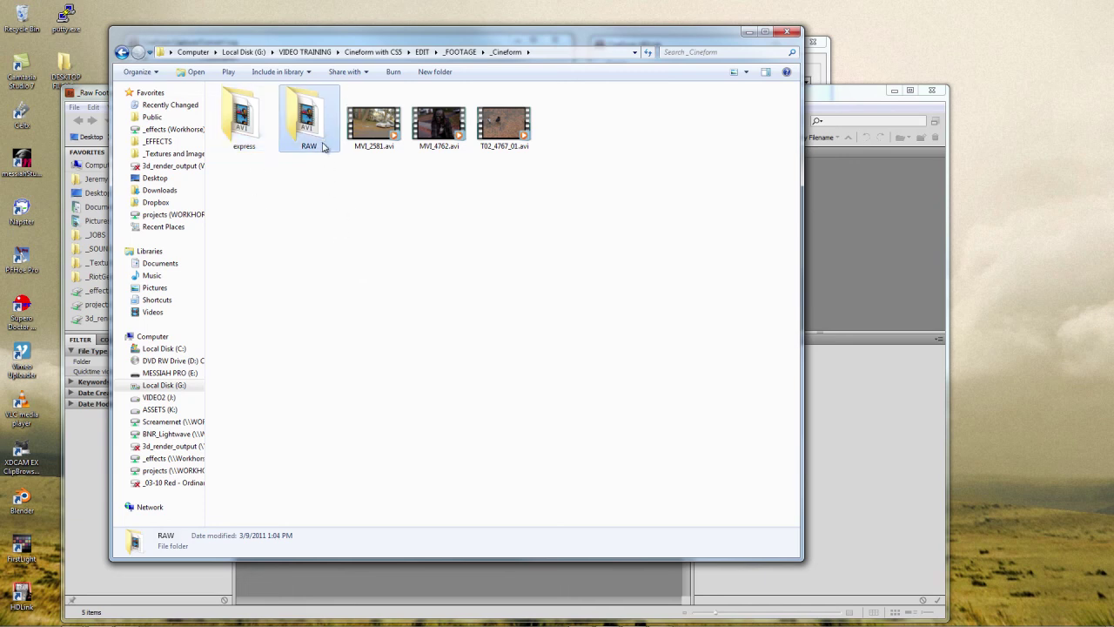
left_click(245, 141)
left_click(305, 137)
left_click(244, 138)
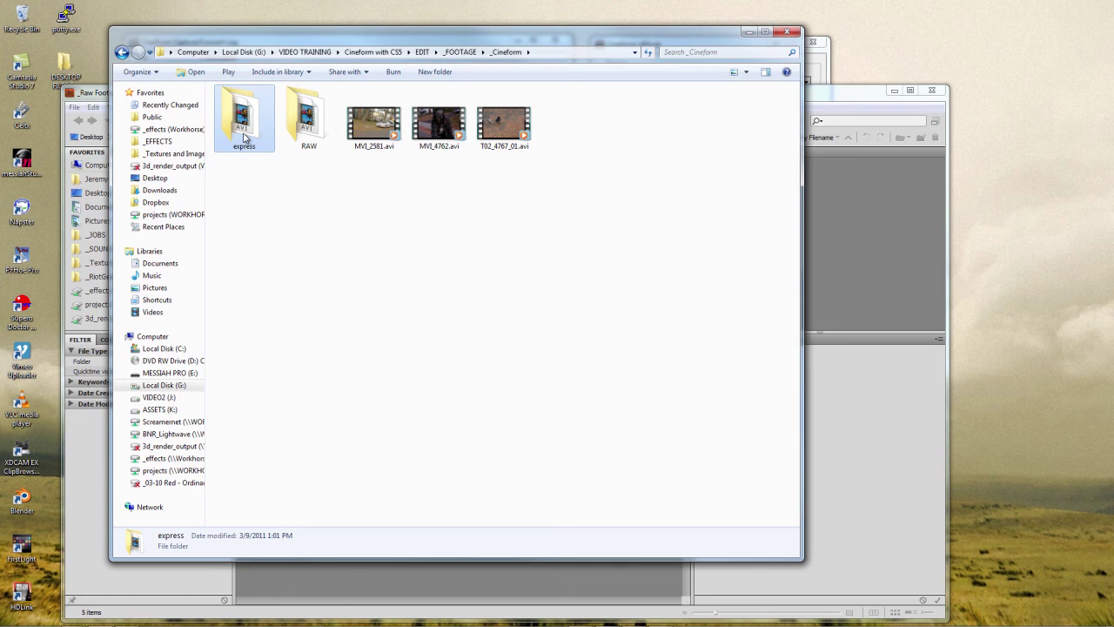
left_click(304, 136)
left_click(254, 138)
left_click(306, 130)
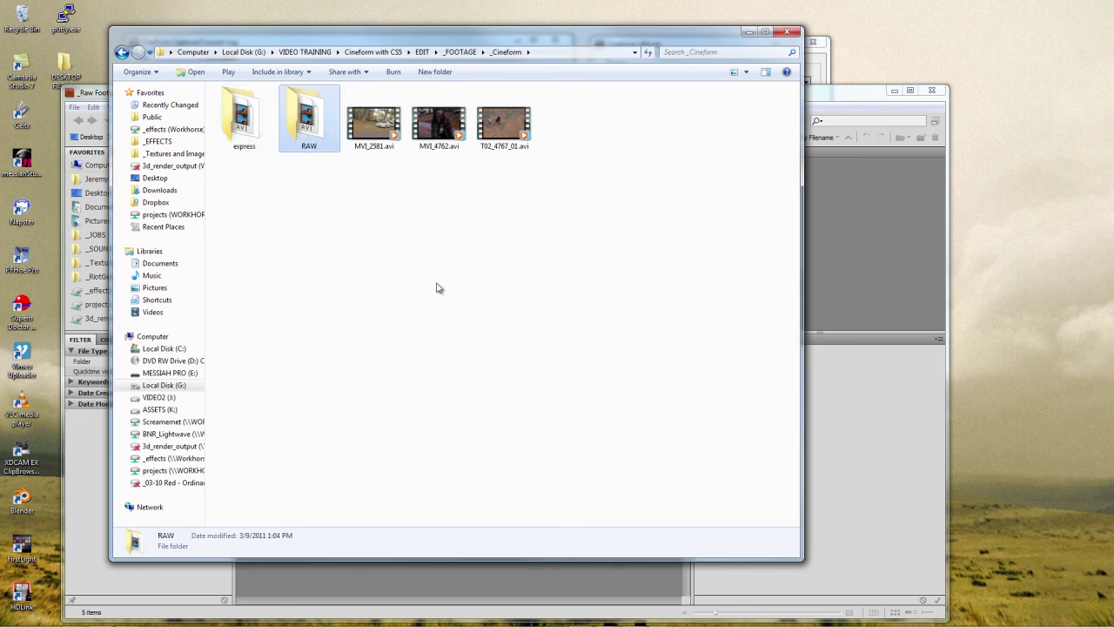
Go up from _Cineform through _FOOTAGE to the EDIT folder.
left_click(460, 52)
key("alt+Up")
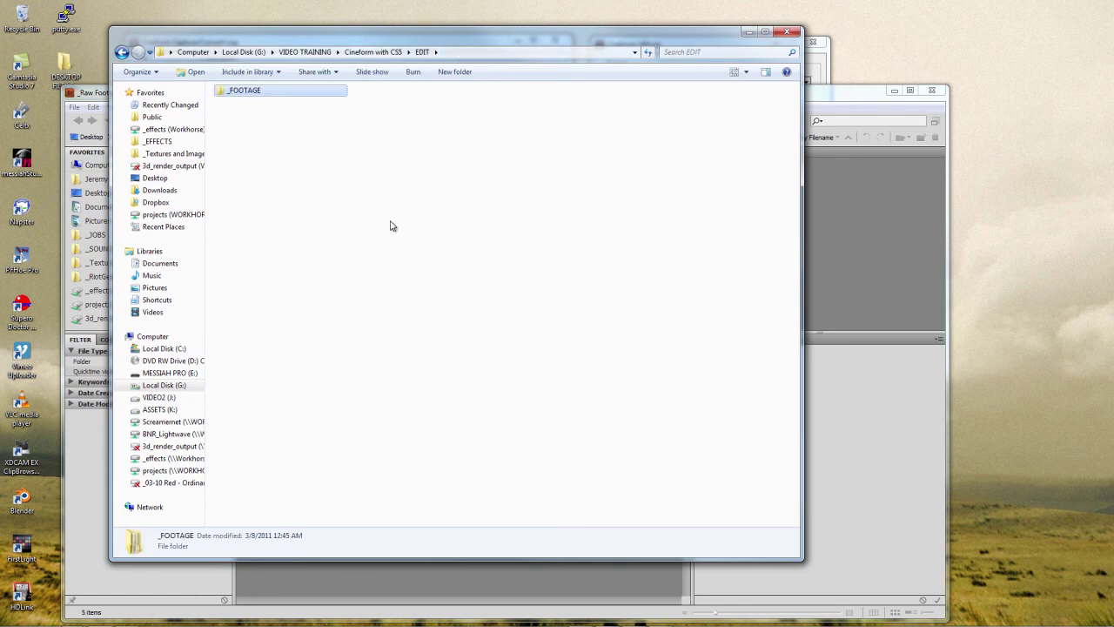